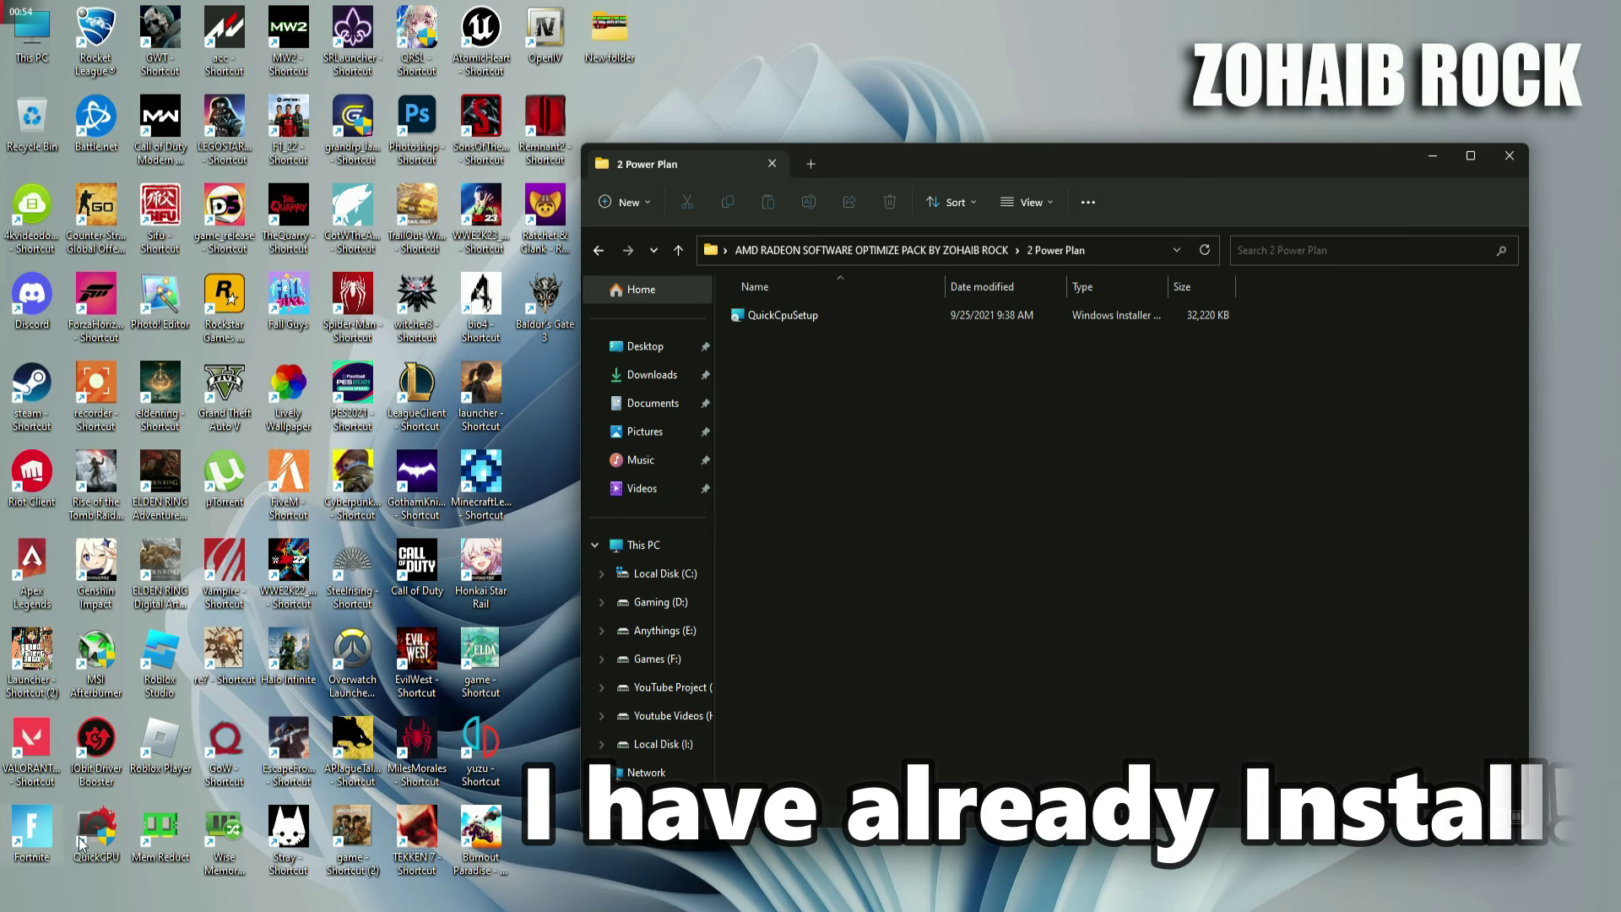
Step: Launch QuickCPU from the desktop and close the 2 Power Plan folder
click(117, 831)
click(1510, 157)
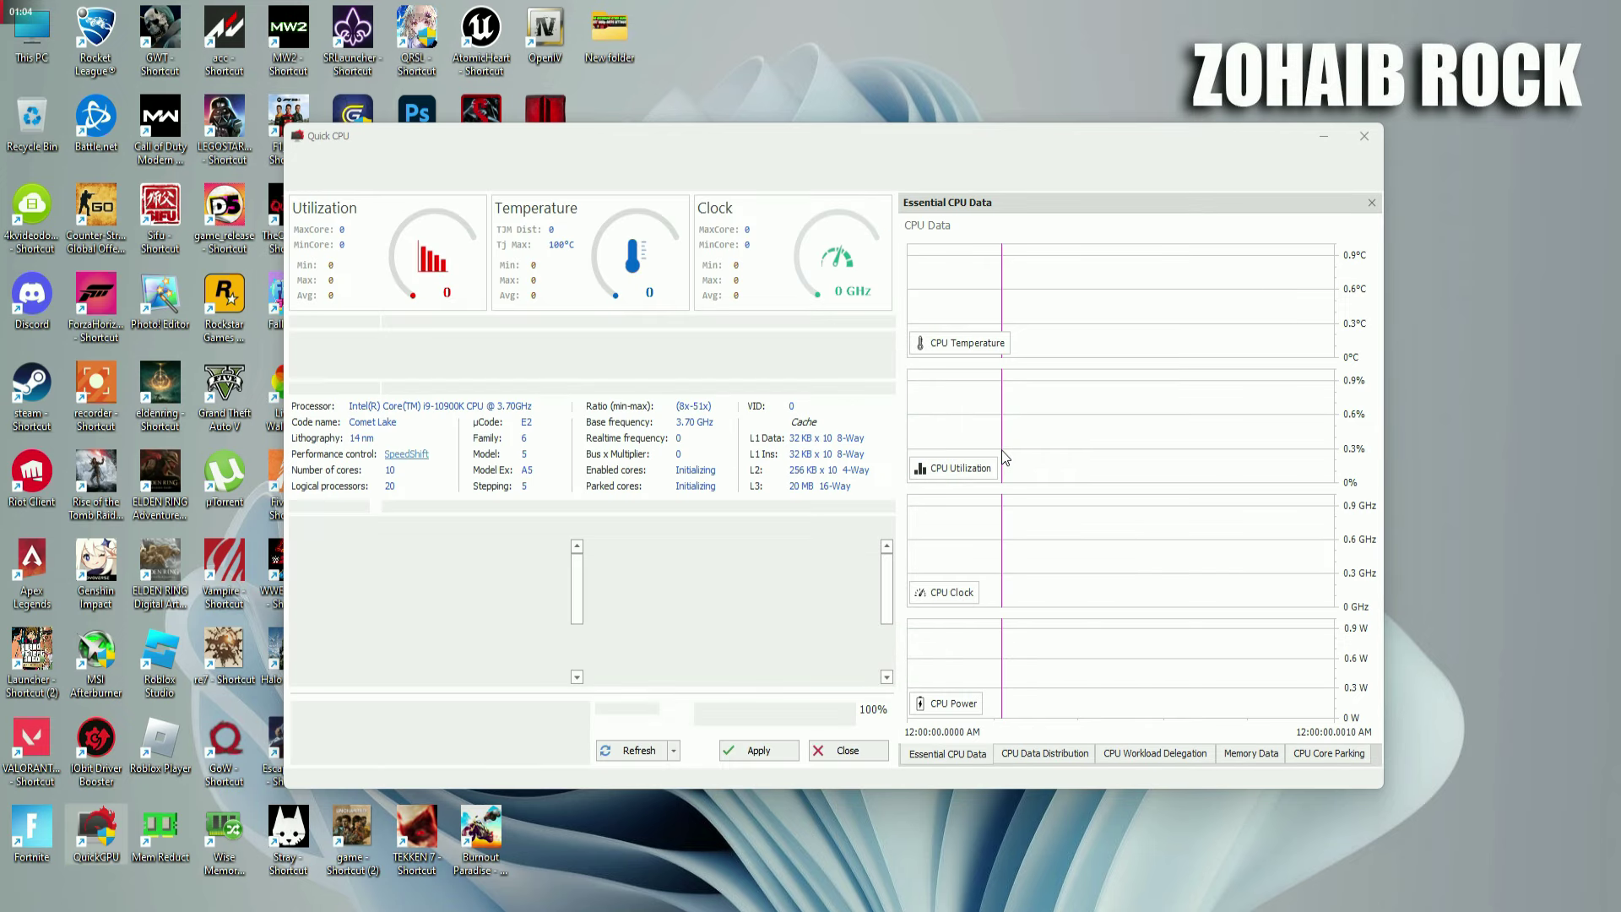
drag(932, 135, 1121, 147)
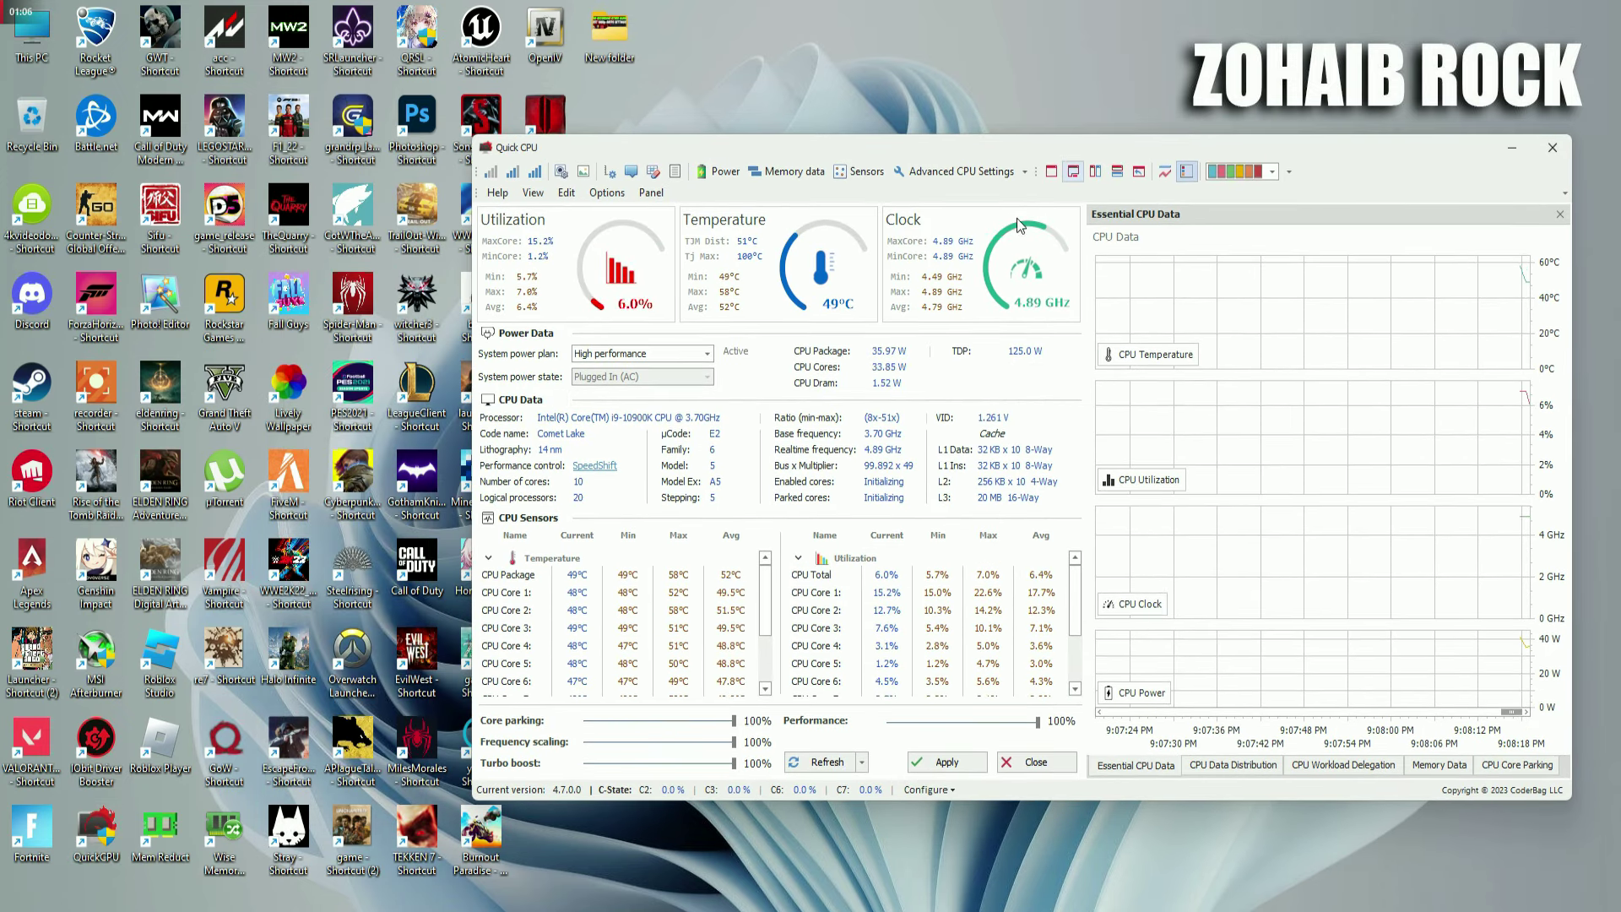
Step: Set the system power plan to High performance, apply the settings and close QuickCPU
click(662, 353)
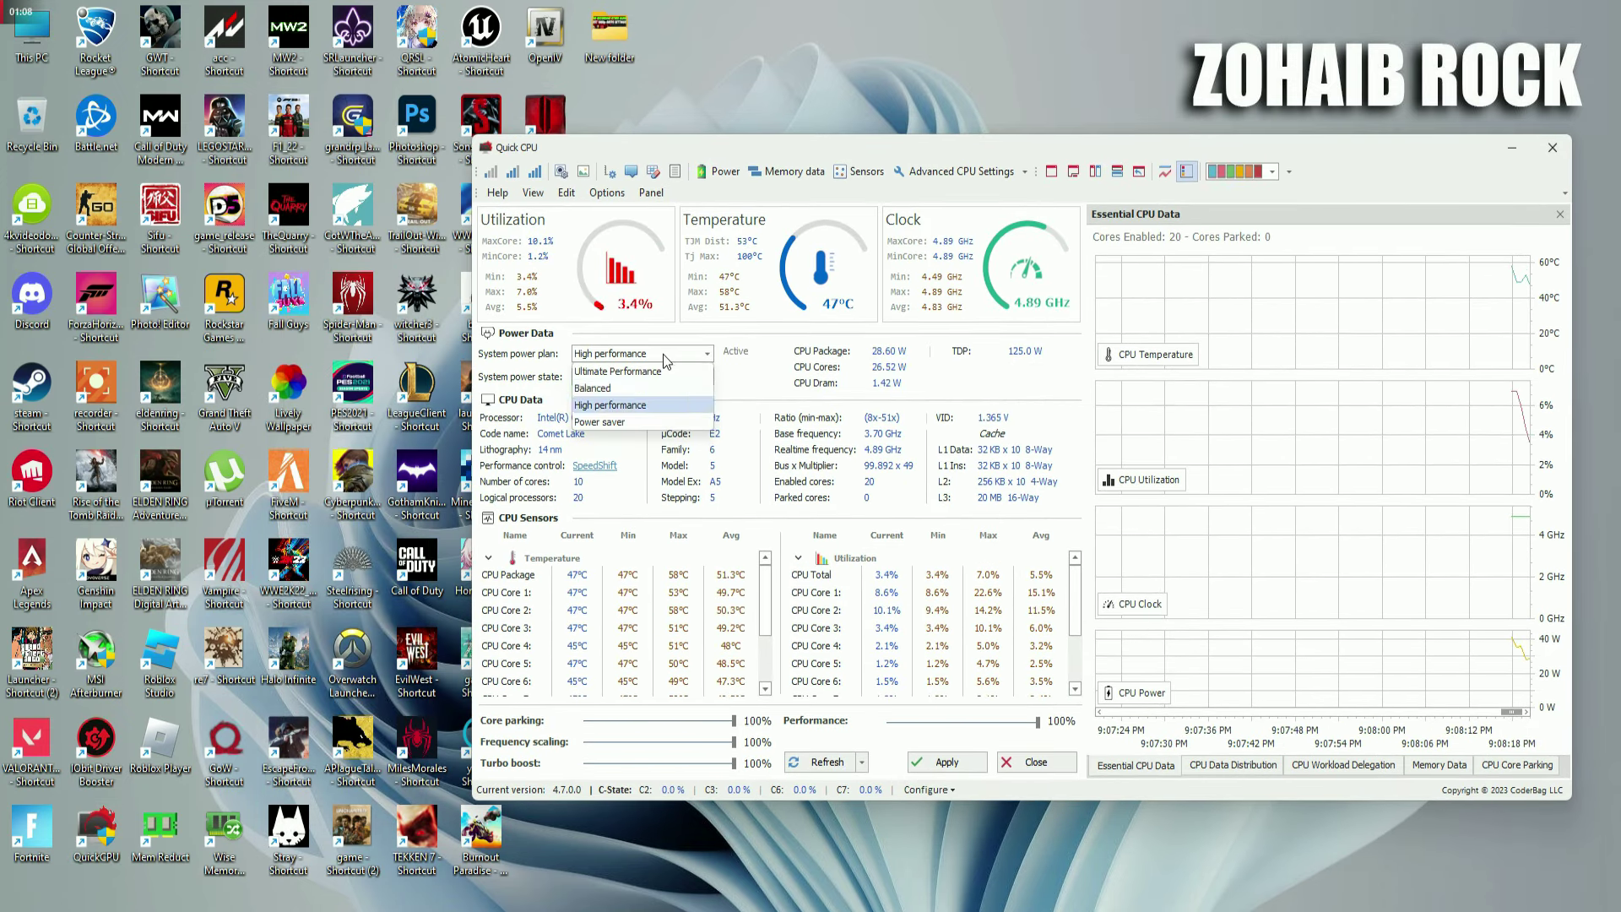
click(639, 404)
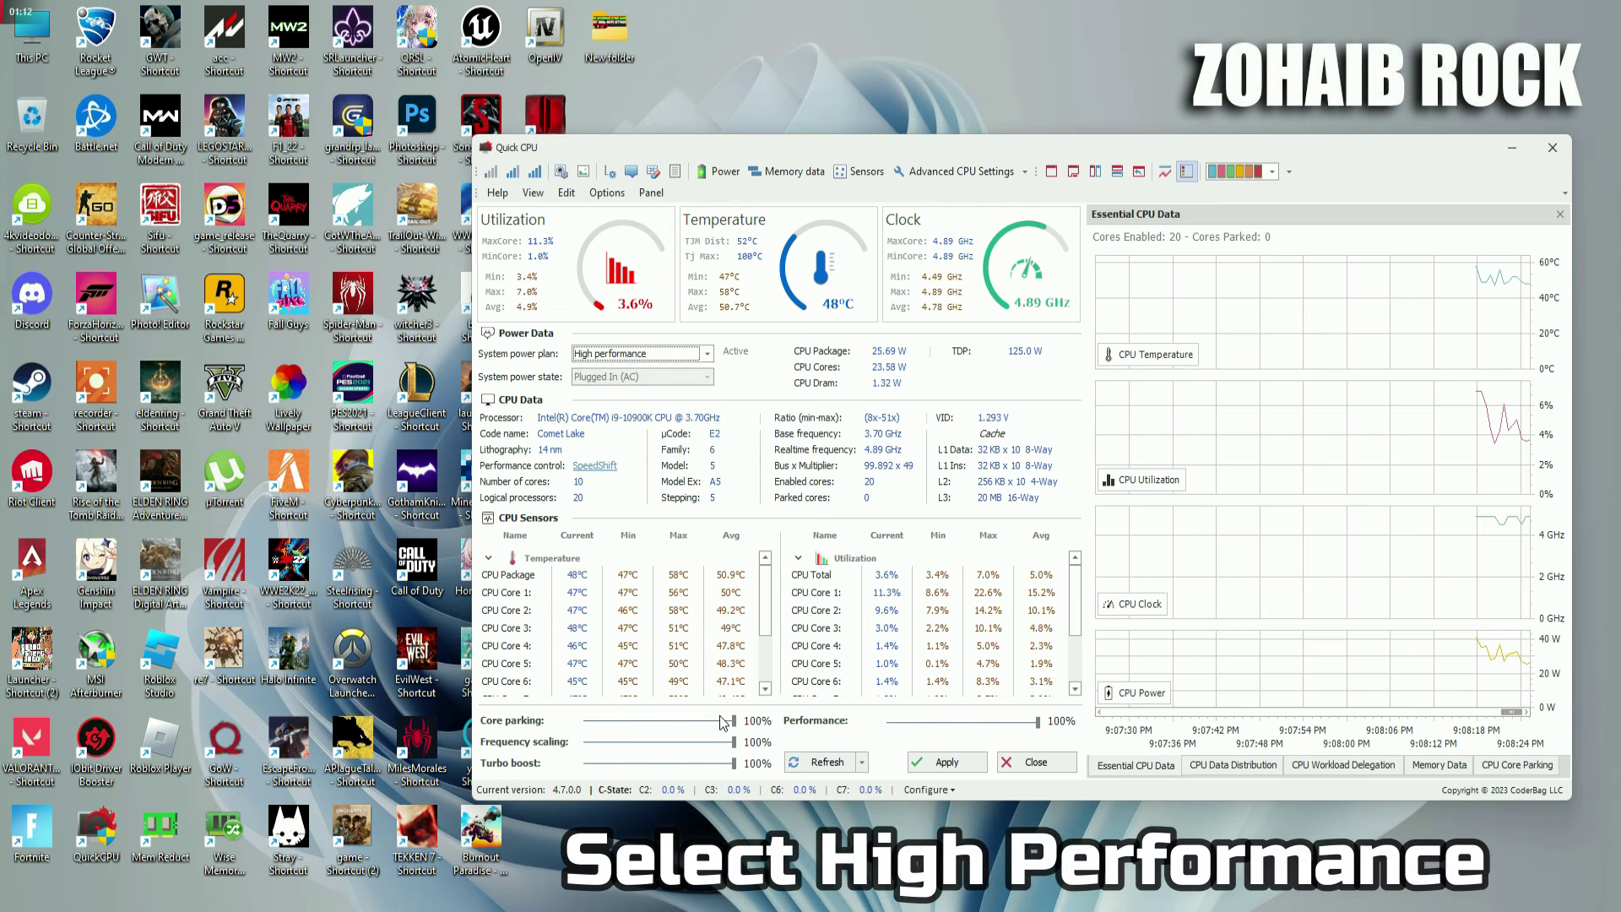
drag(585, 720, 645, 762)
key(Return)
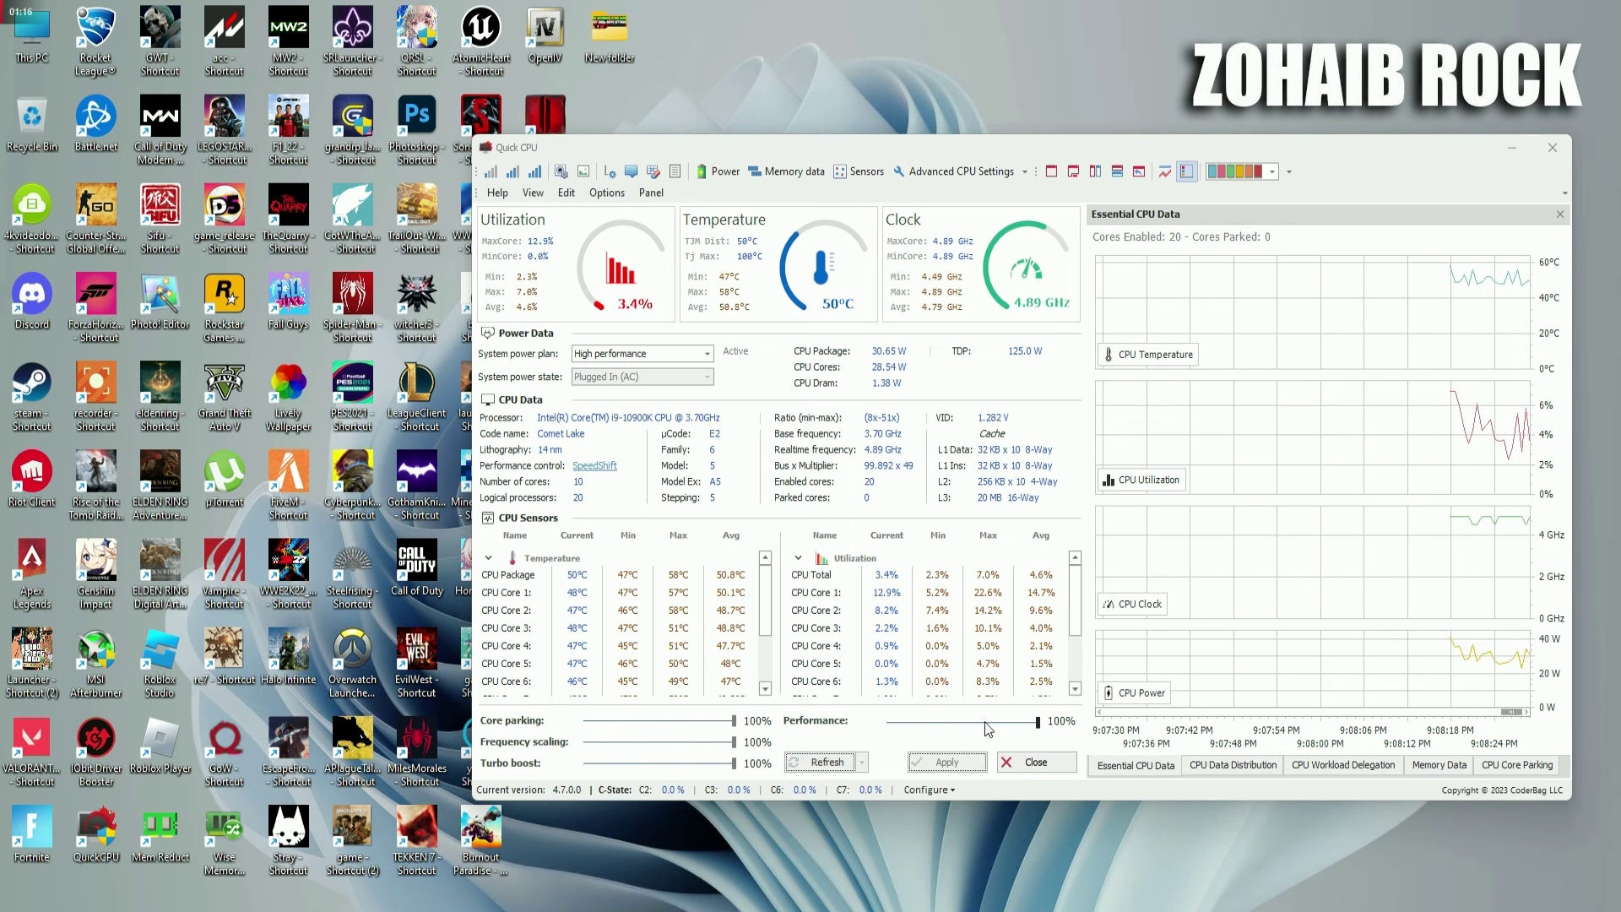
key(Return)
click(1037, 761)
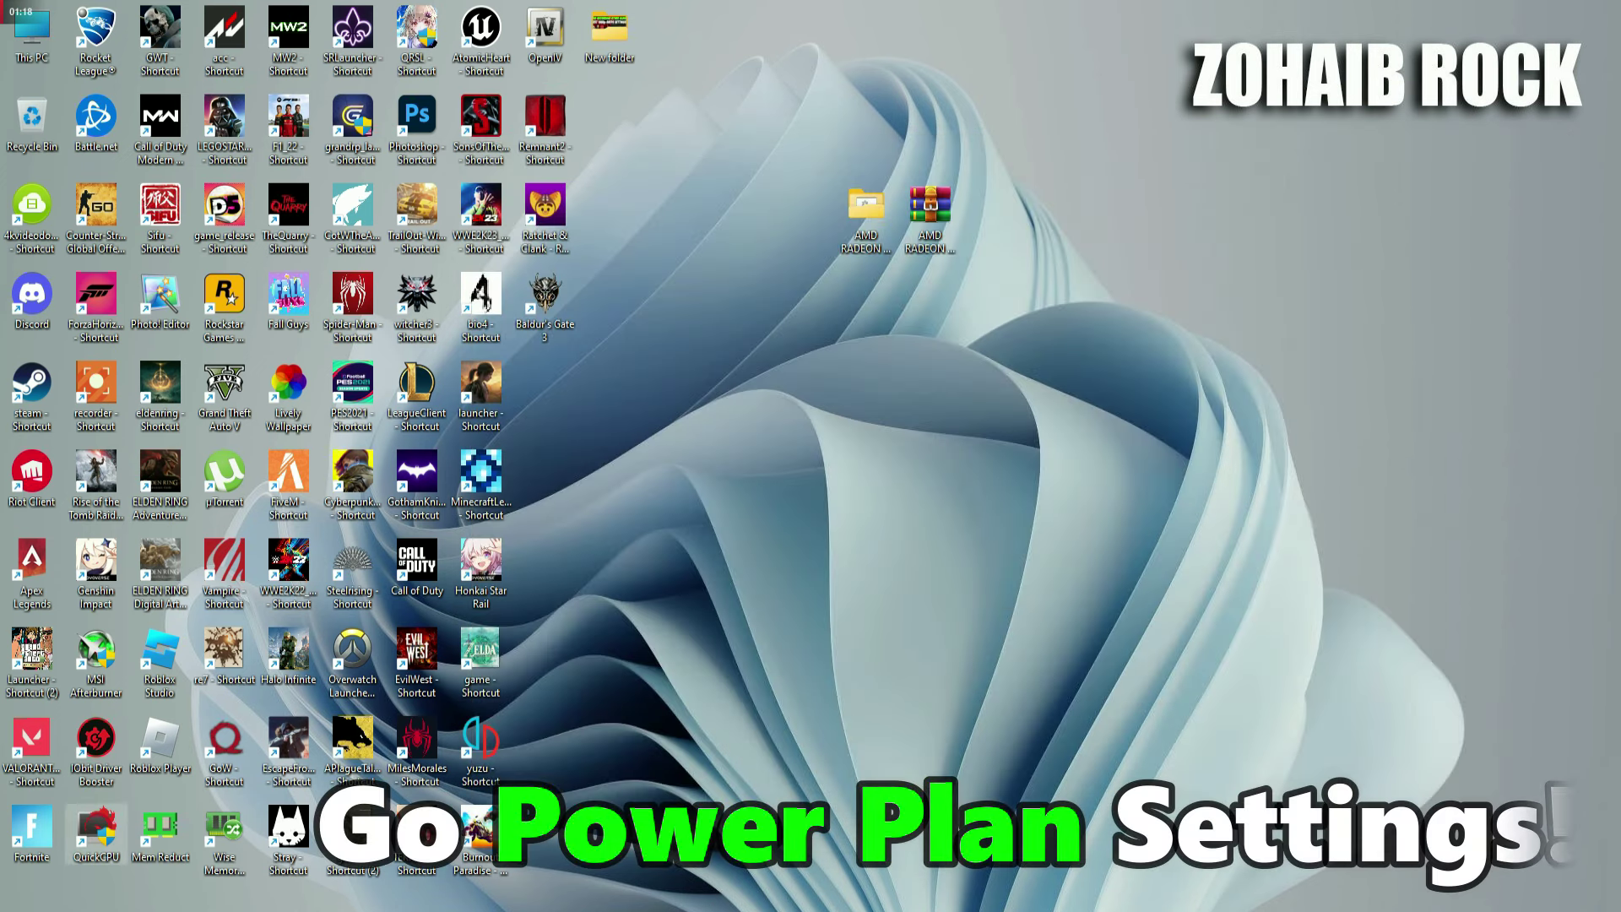
Step: Find the power plan settings through Windows search, check the preferred and additional plans, and close the window
key(super+s)
text(power)
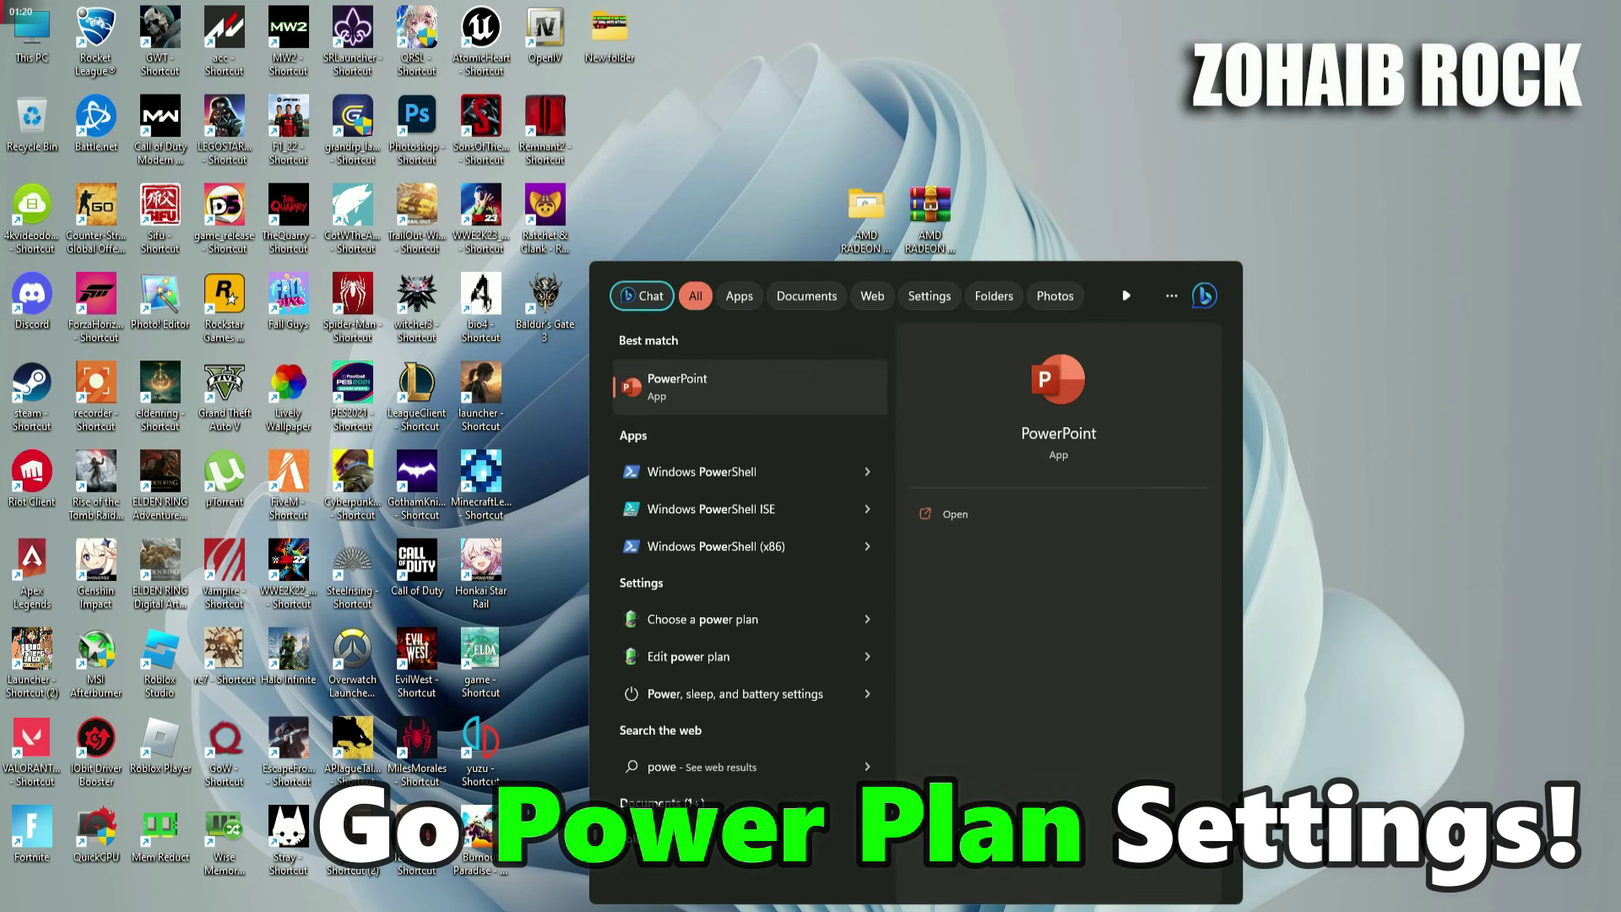
click(810, 384)
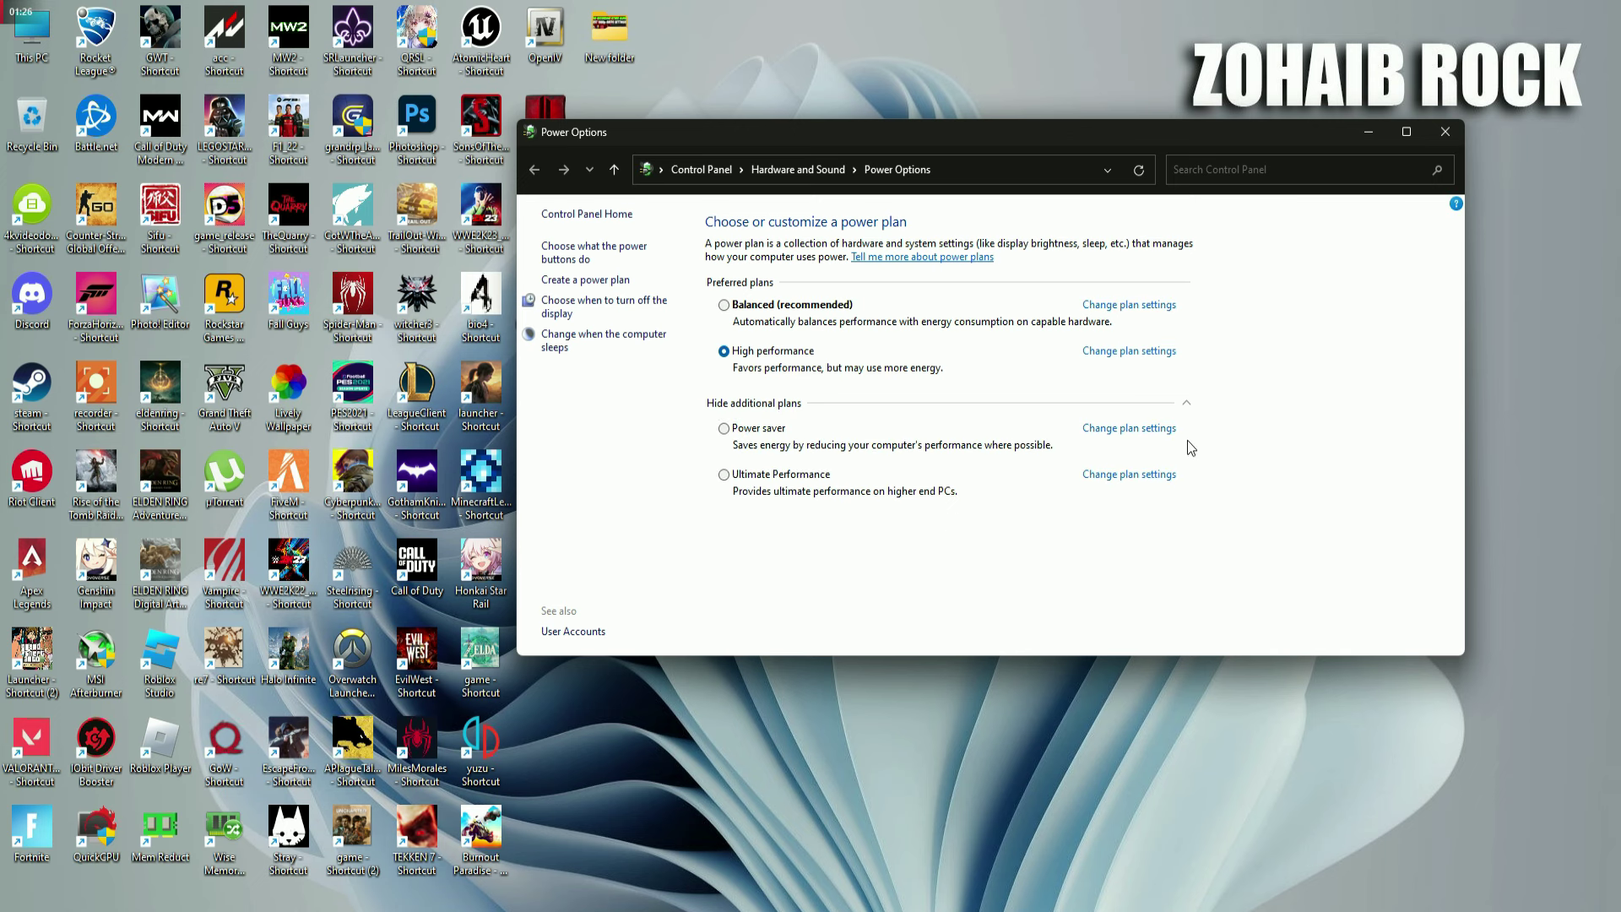
click(1187, 403)
click(1444, 136)
Step: Run the Delete Prefetch Files, Delete Temporary Files and Delete Windows Update Cache scripts from the optimize pack's 3 Cleanup folder
double_click(853, 211)
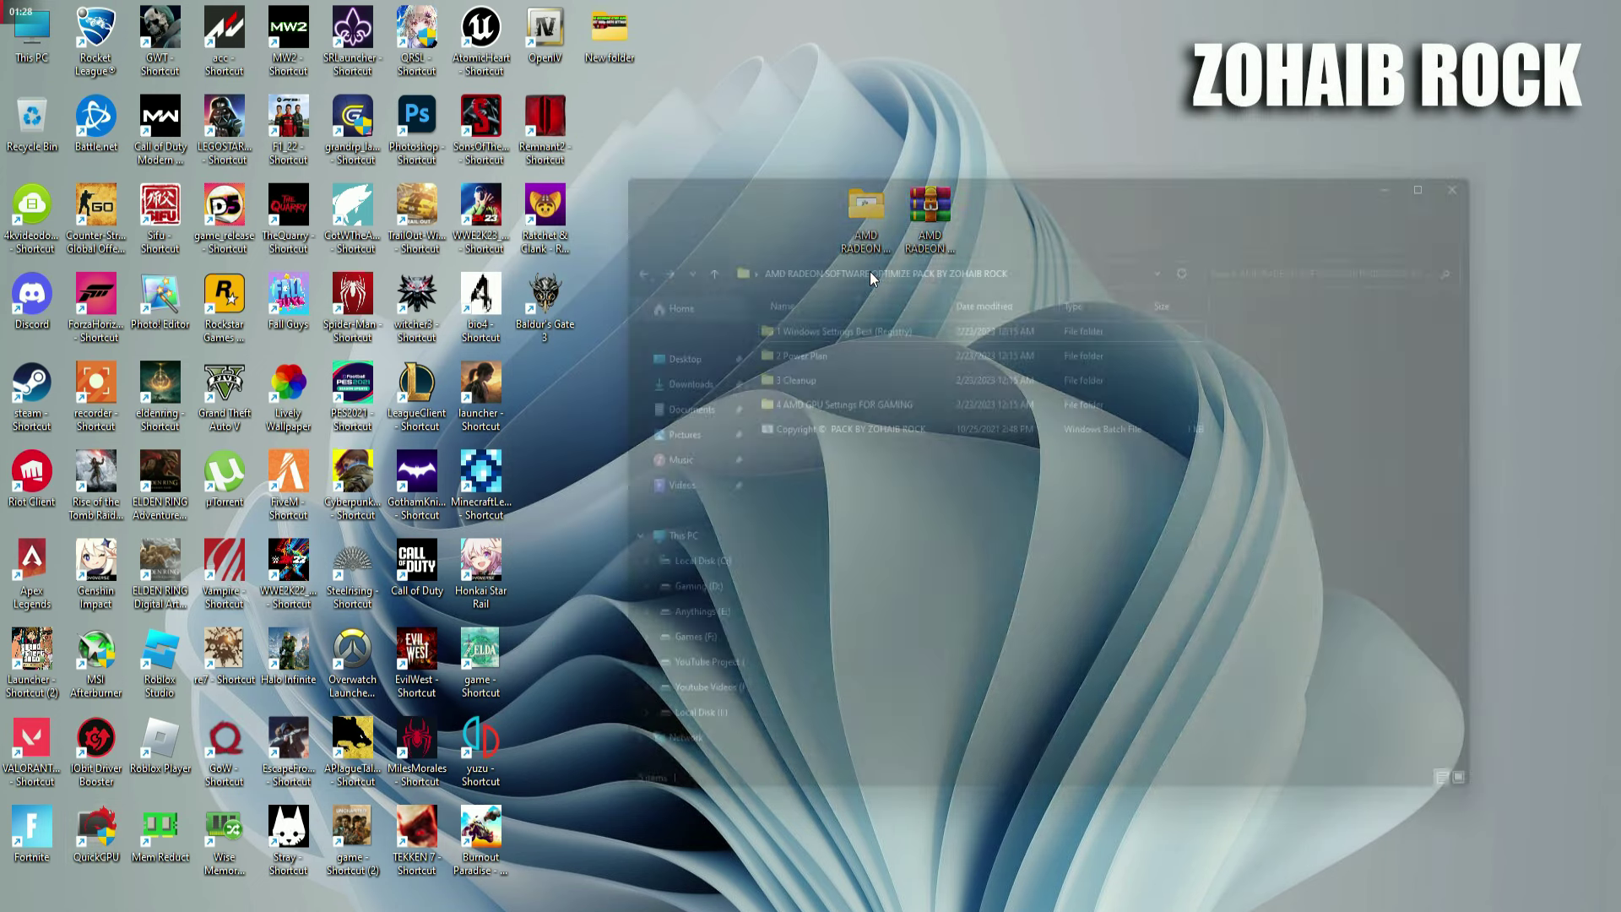
double_click(793, 370)
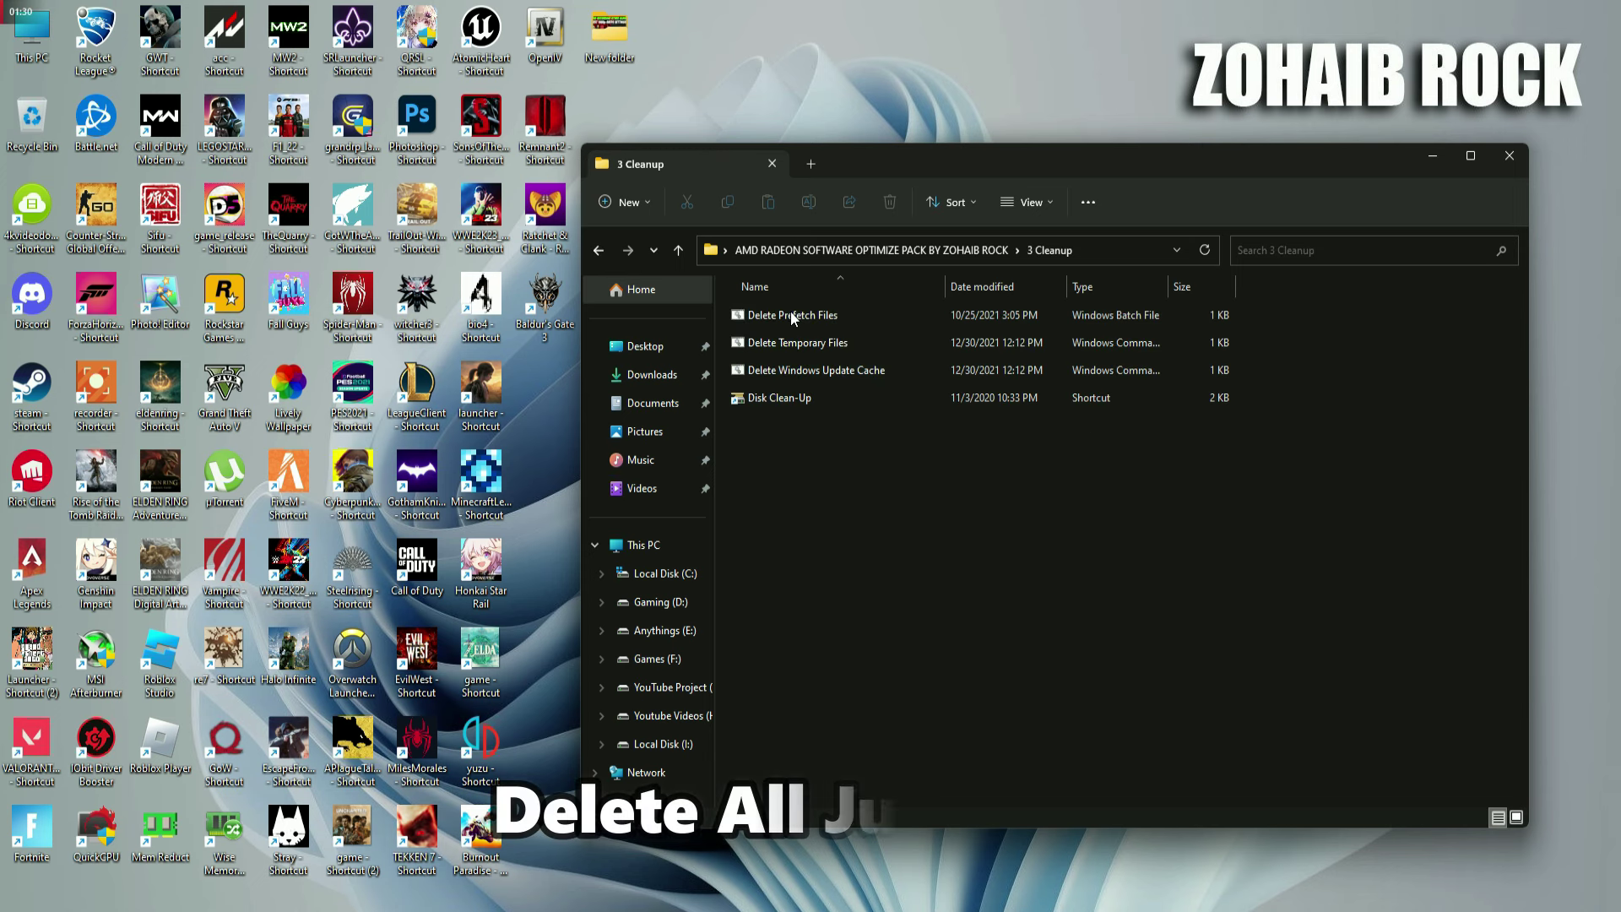
click(790, 314)
double_click(795, 342)
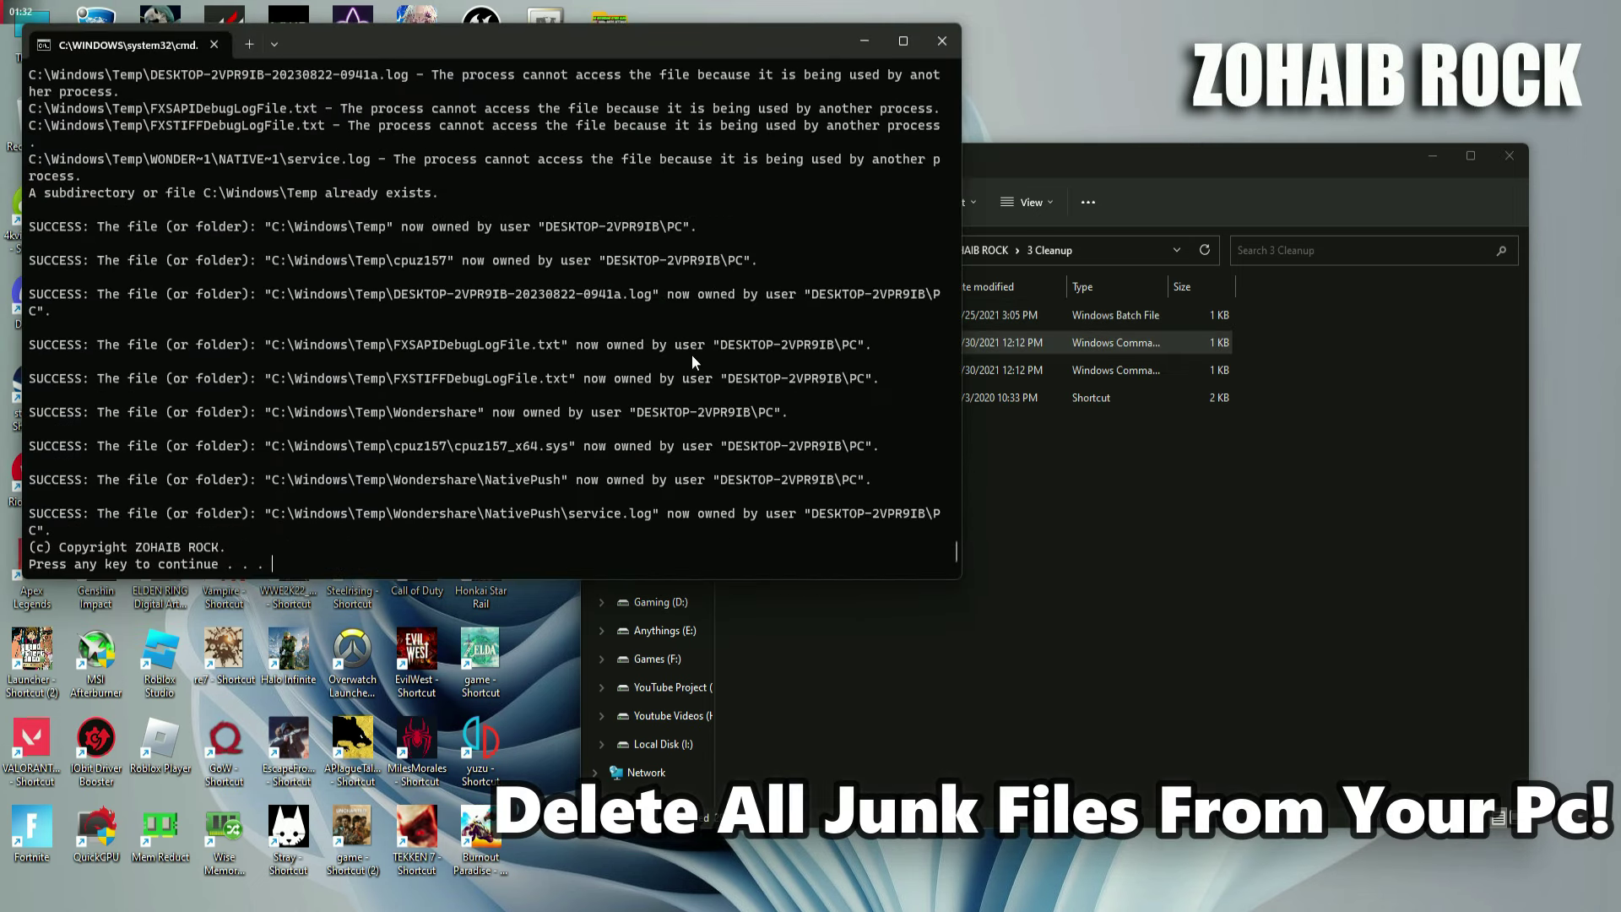
key(Return)
click(840, 369)
double_click(839, 368)
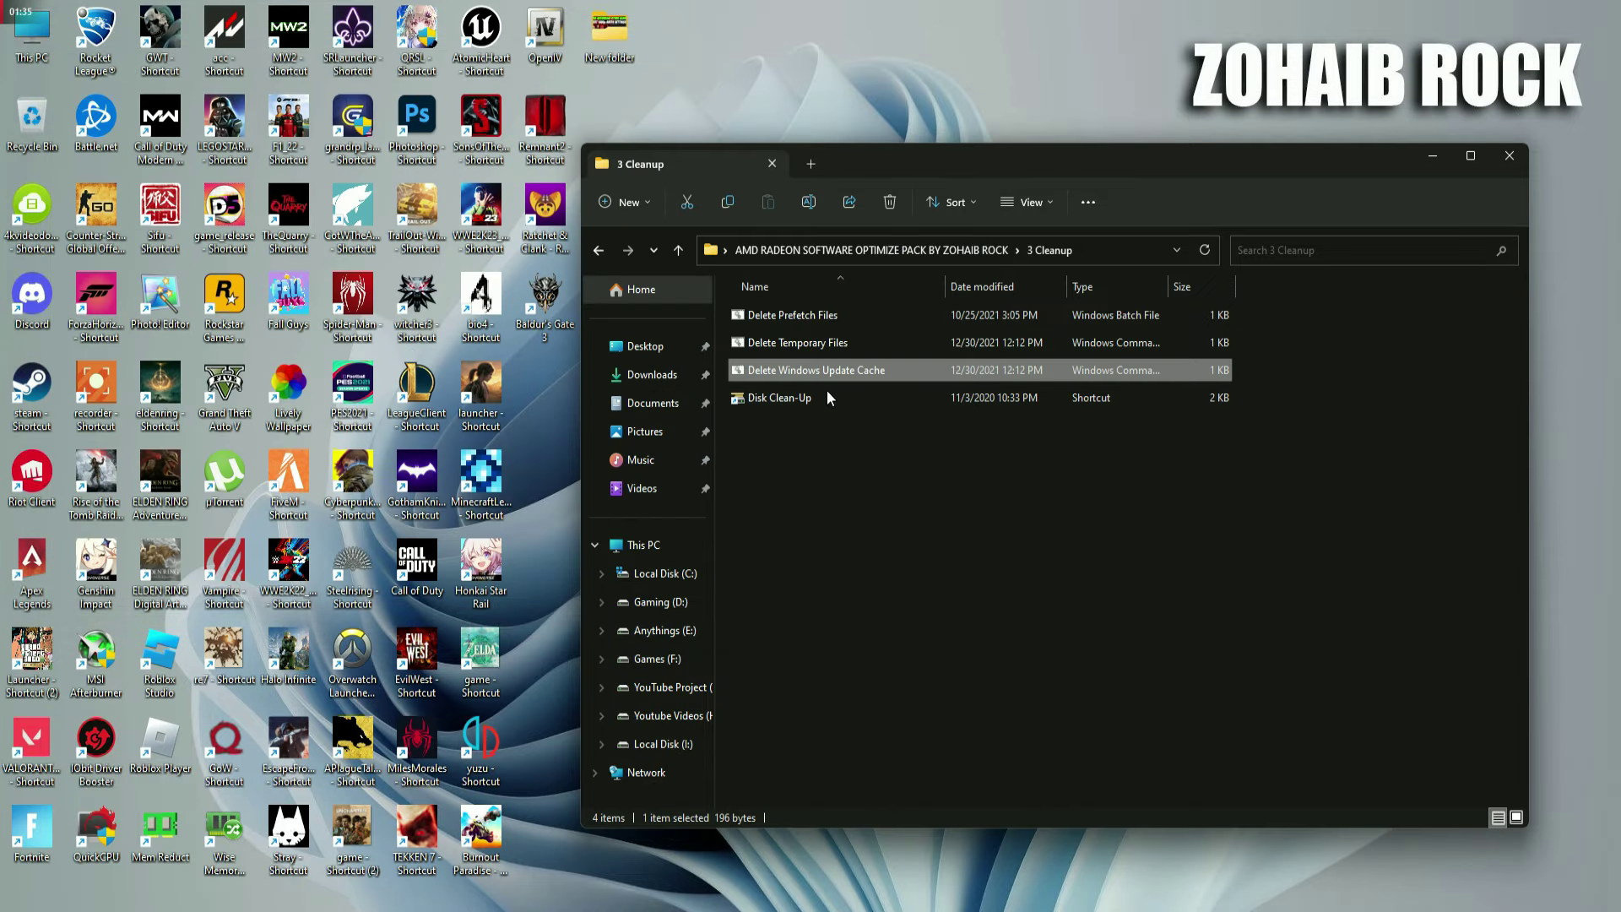
Step: Start Disk Clean-Up for drive C: and close the 3 Cleanup folder
double_click(824, 397)
click(1509, 155)
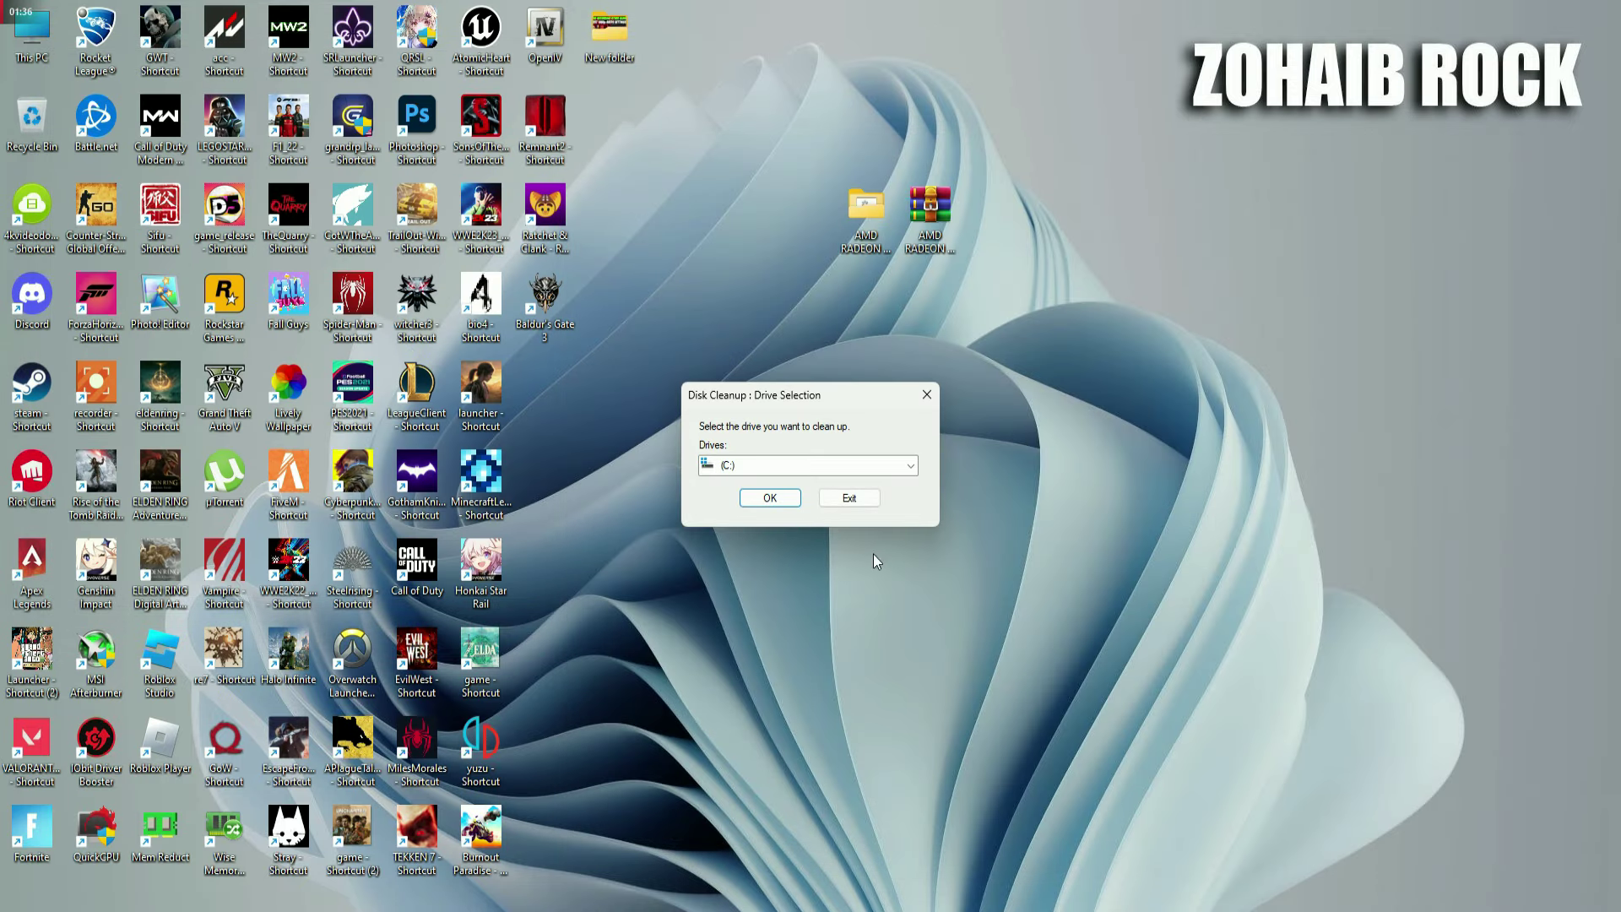
click(769, 494)
drag(265, 84, 909, 99)
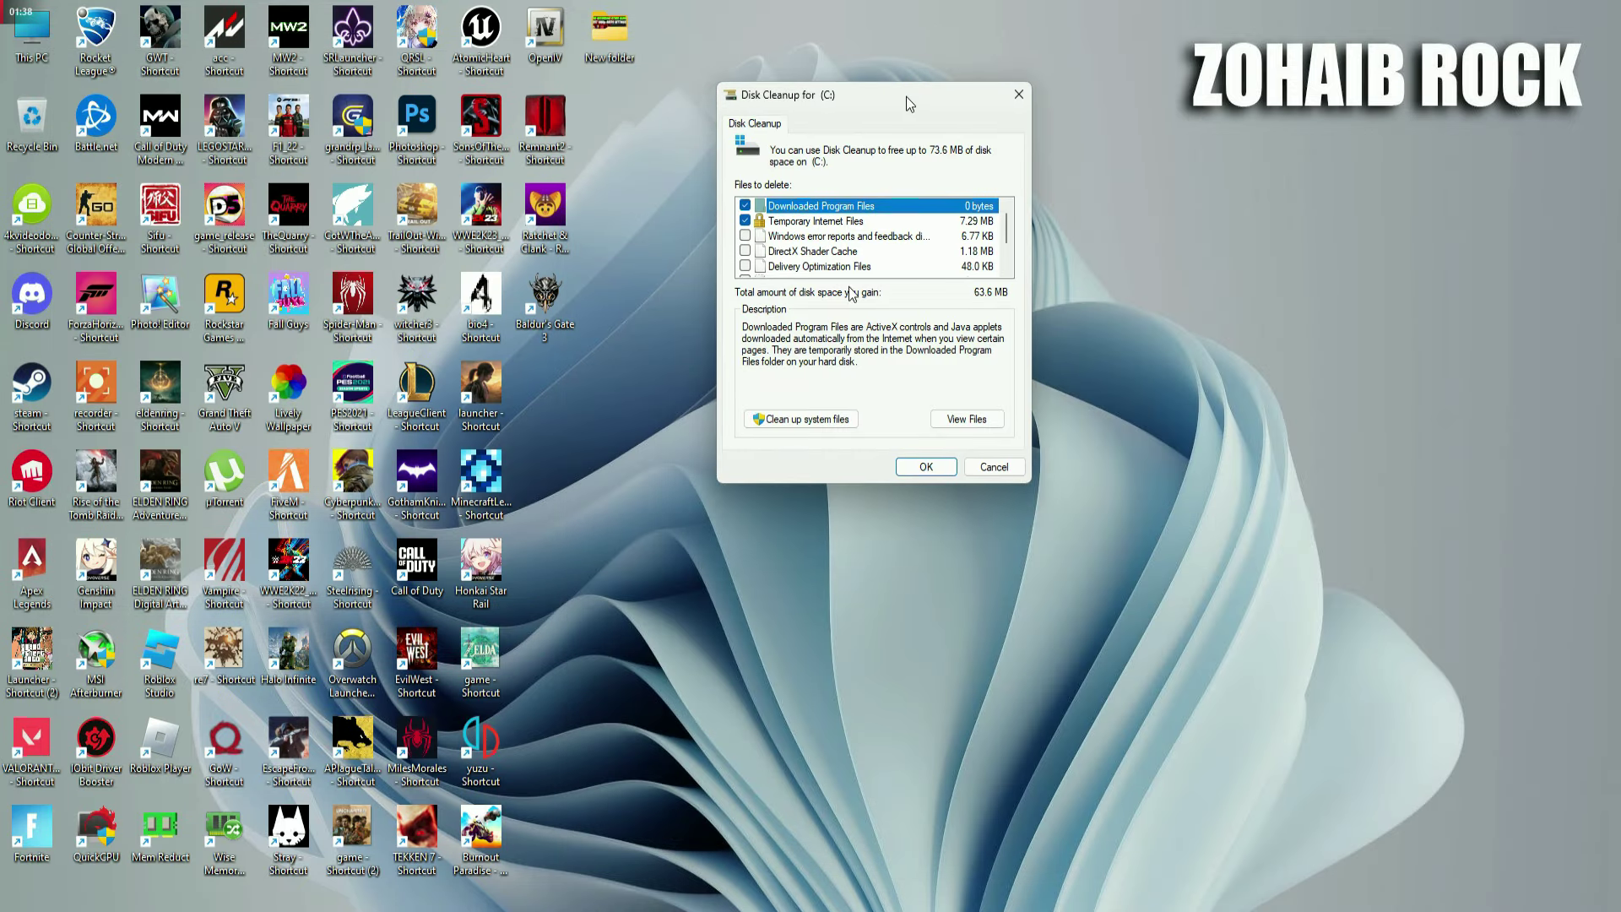
Step: Include more categories such as DirectX Shader Cache in the files to delete and confirm the cleanup of drive C:
click(777, 239)
scroll(751, 266, down, 1)
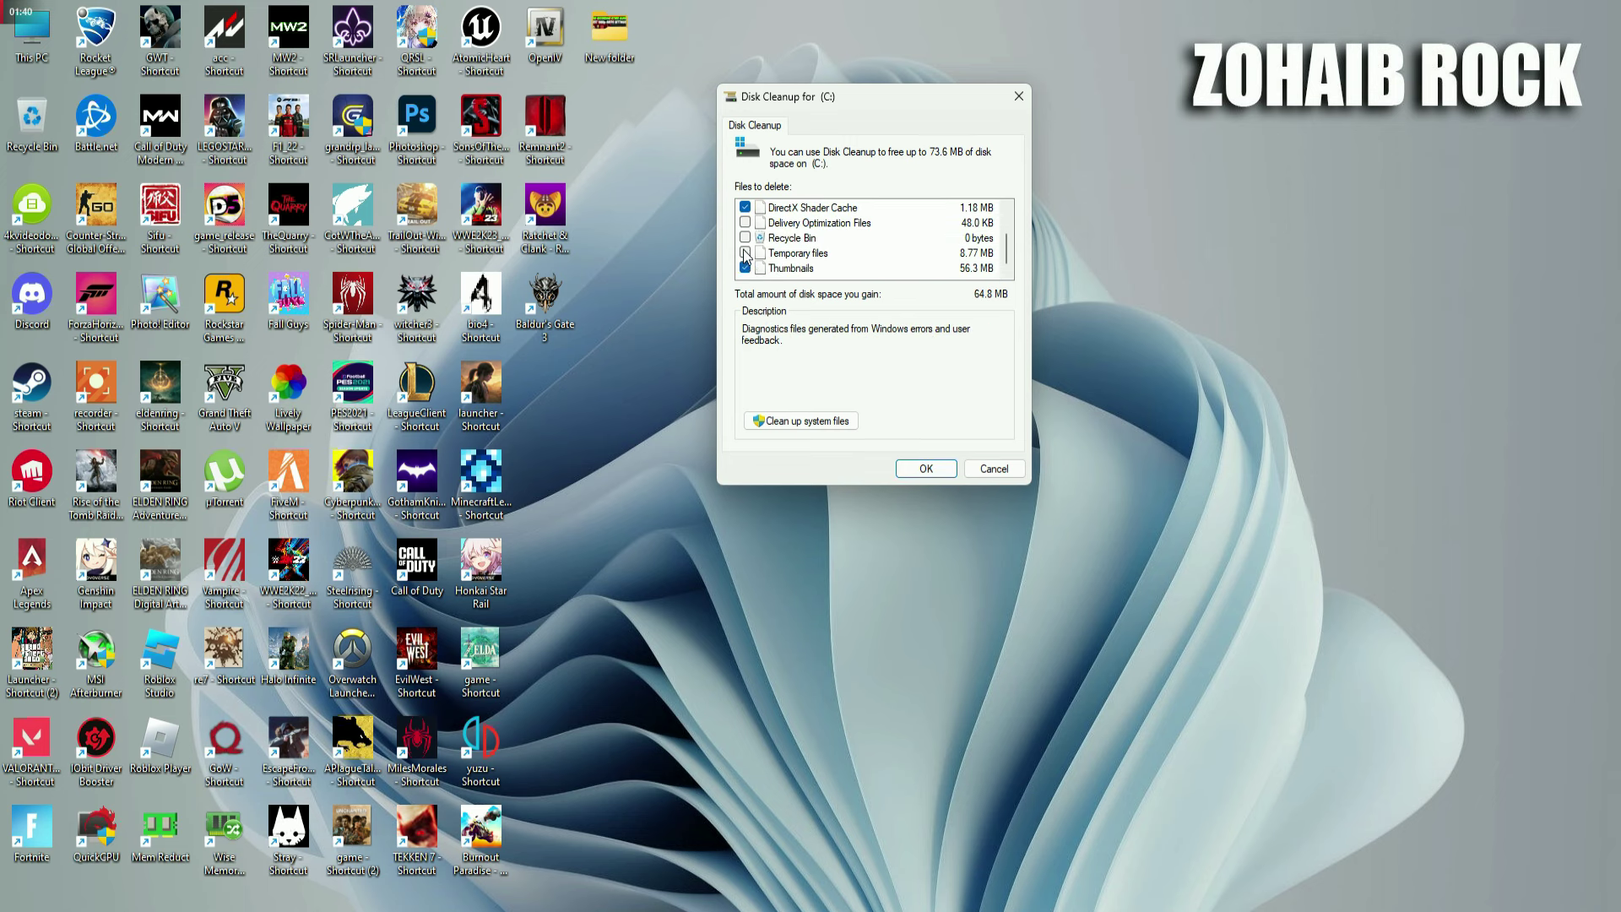
click(927, 469)
click(830, 473)
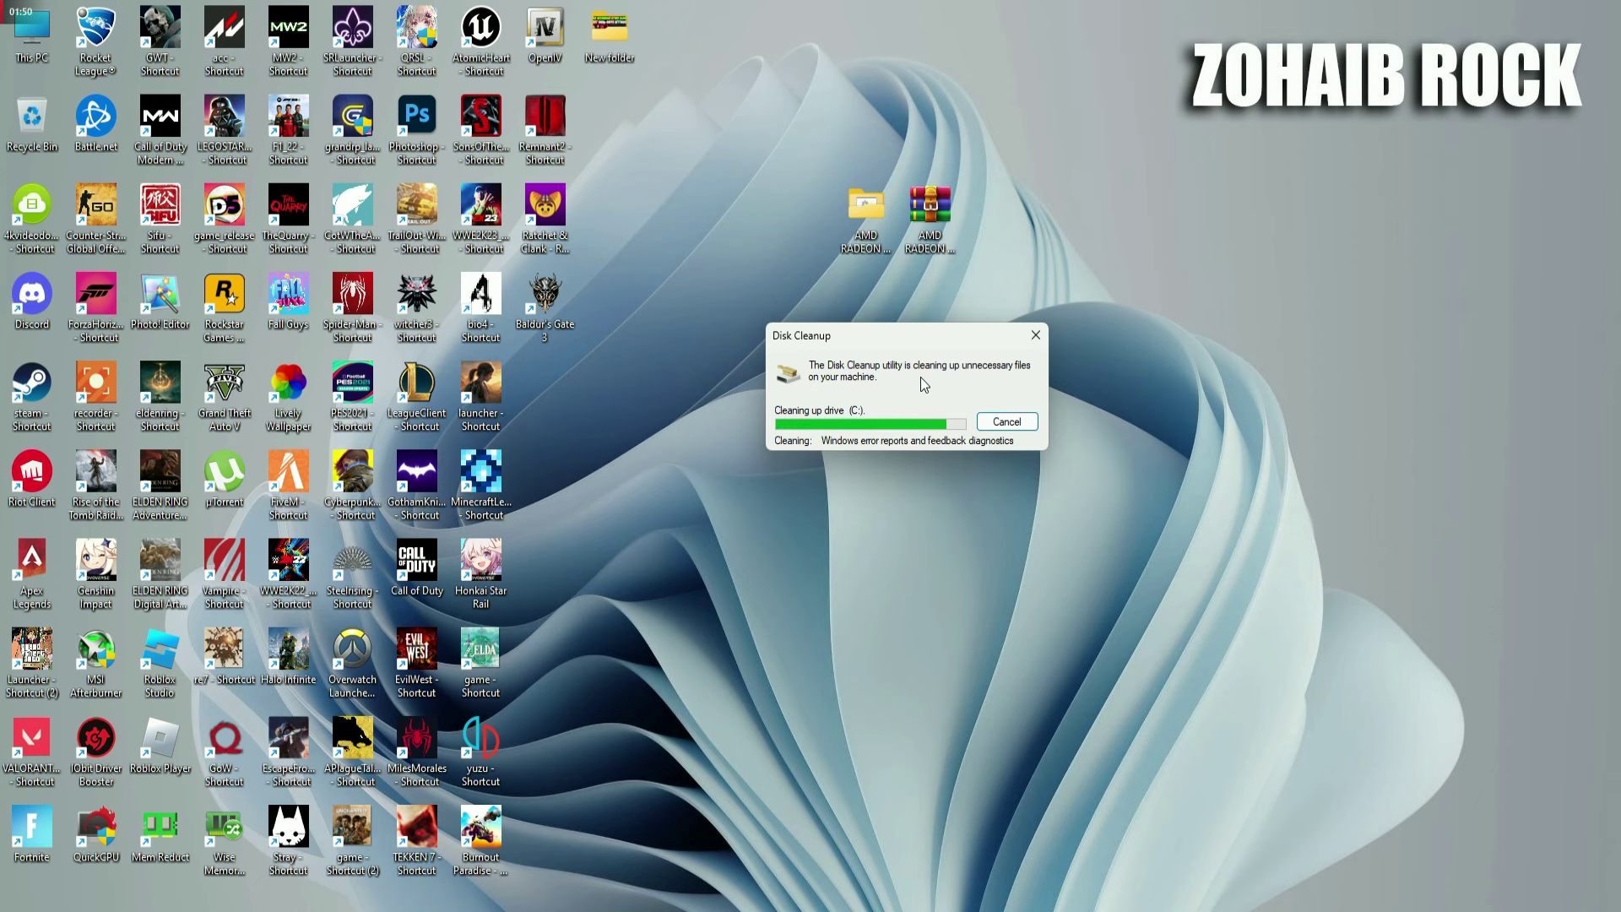
Step: View the three AMD settings pictures in the pack's 4 AMD GPU Settings FOR GAMING folder, and close the viewer and folder
double_click(866, 209)
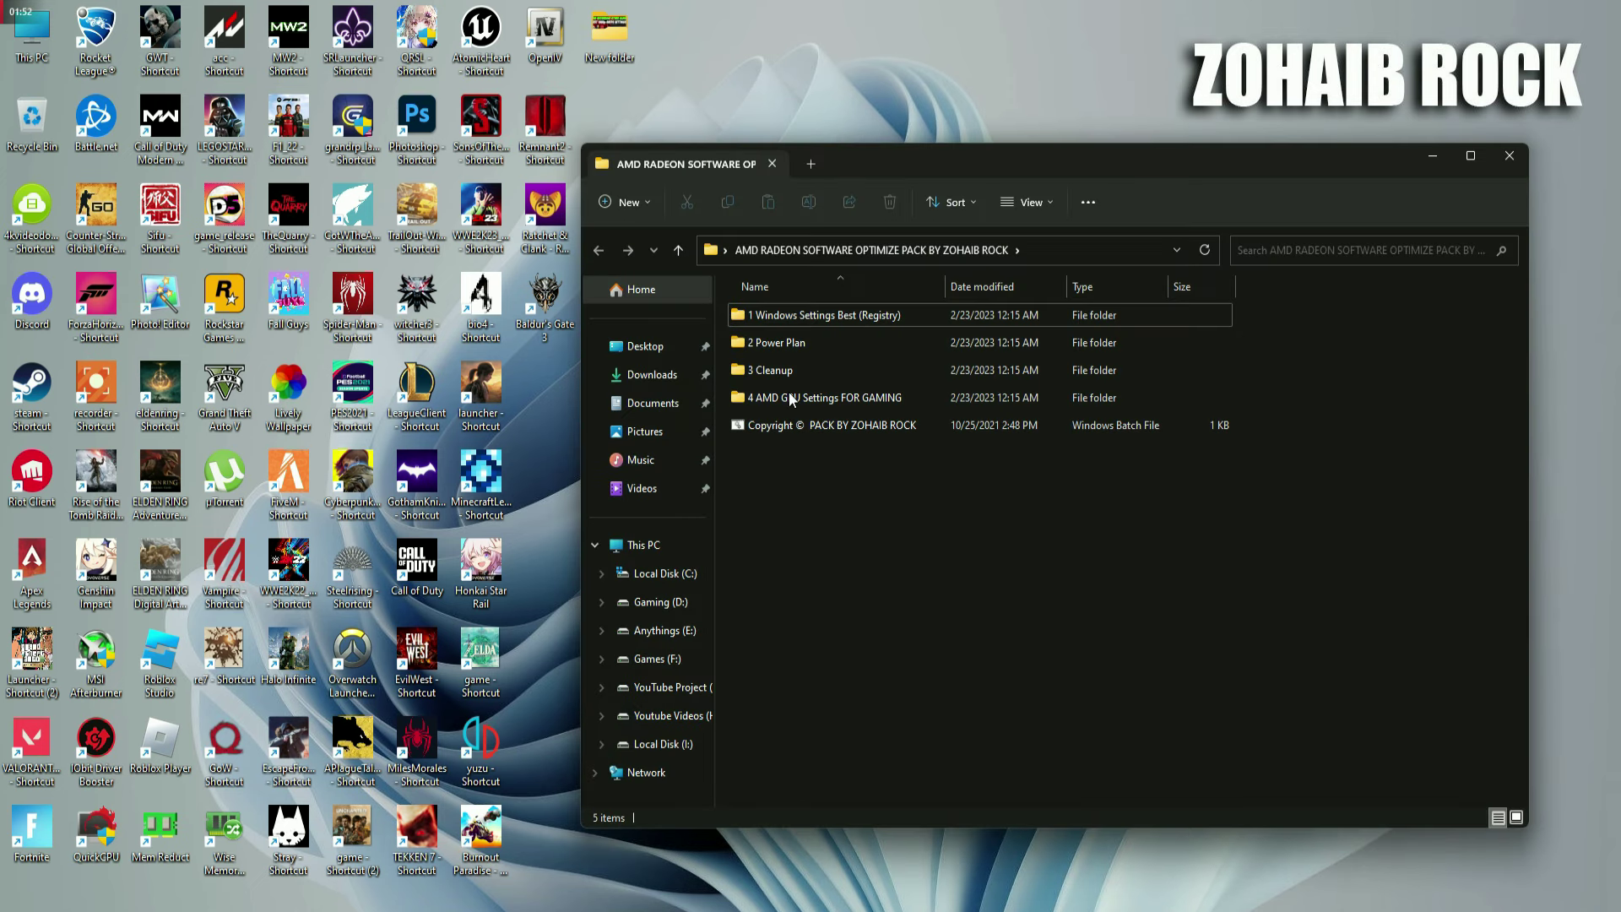
double_click(792, 399)
click(733, 352)
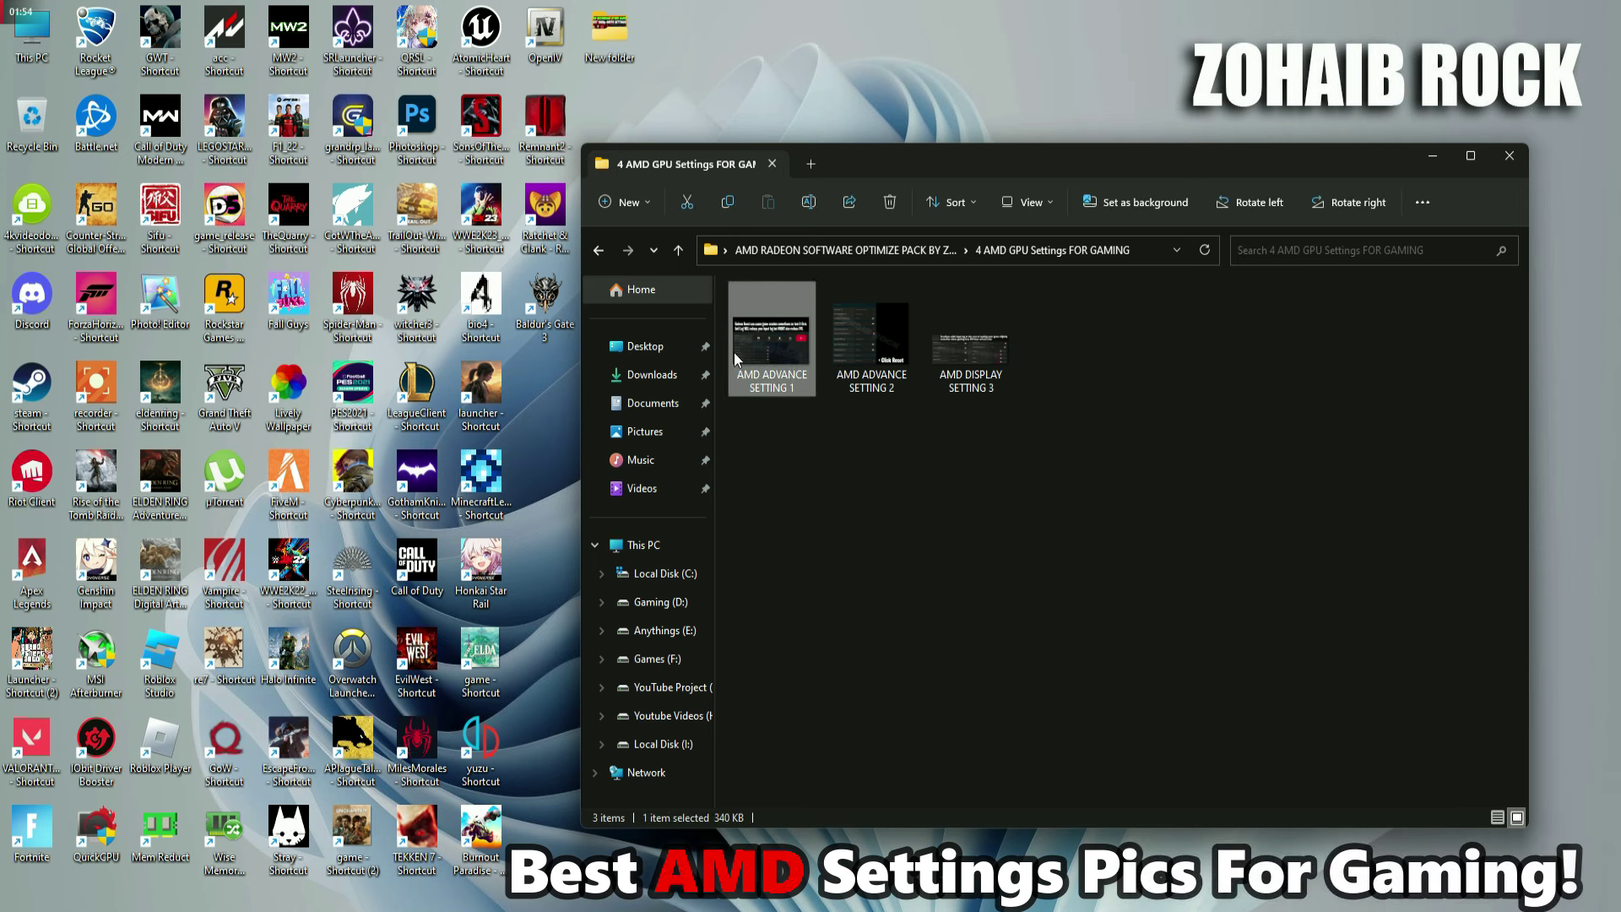
double_click(733, 352)
key(Right)
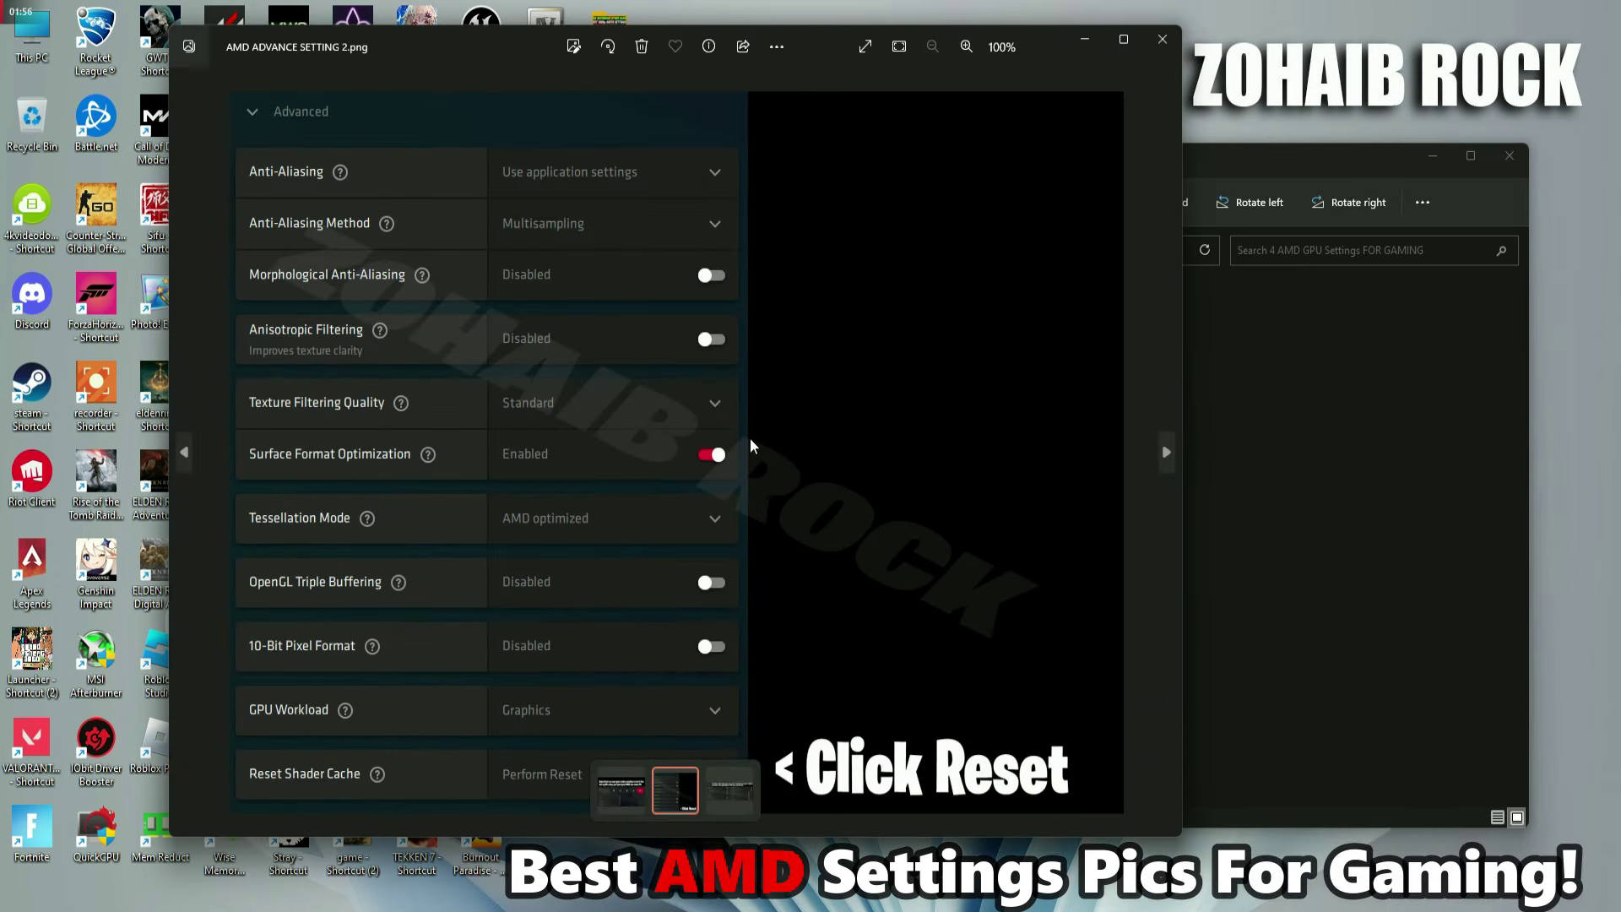
key(Right)
click(1162, 39)
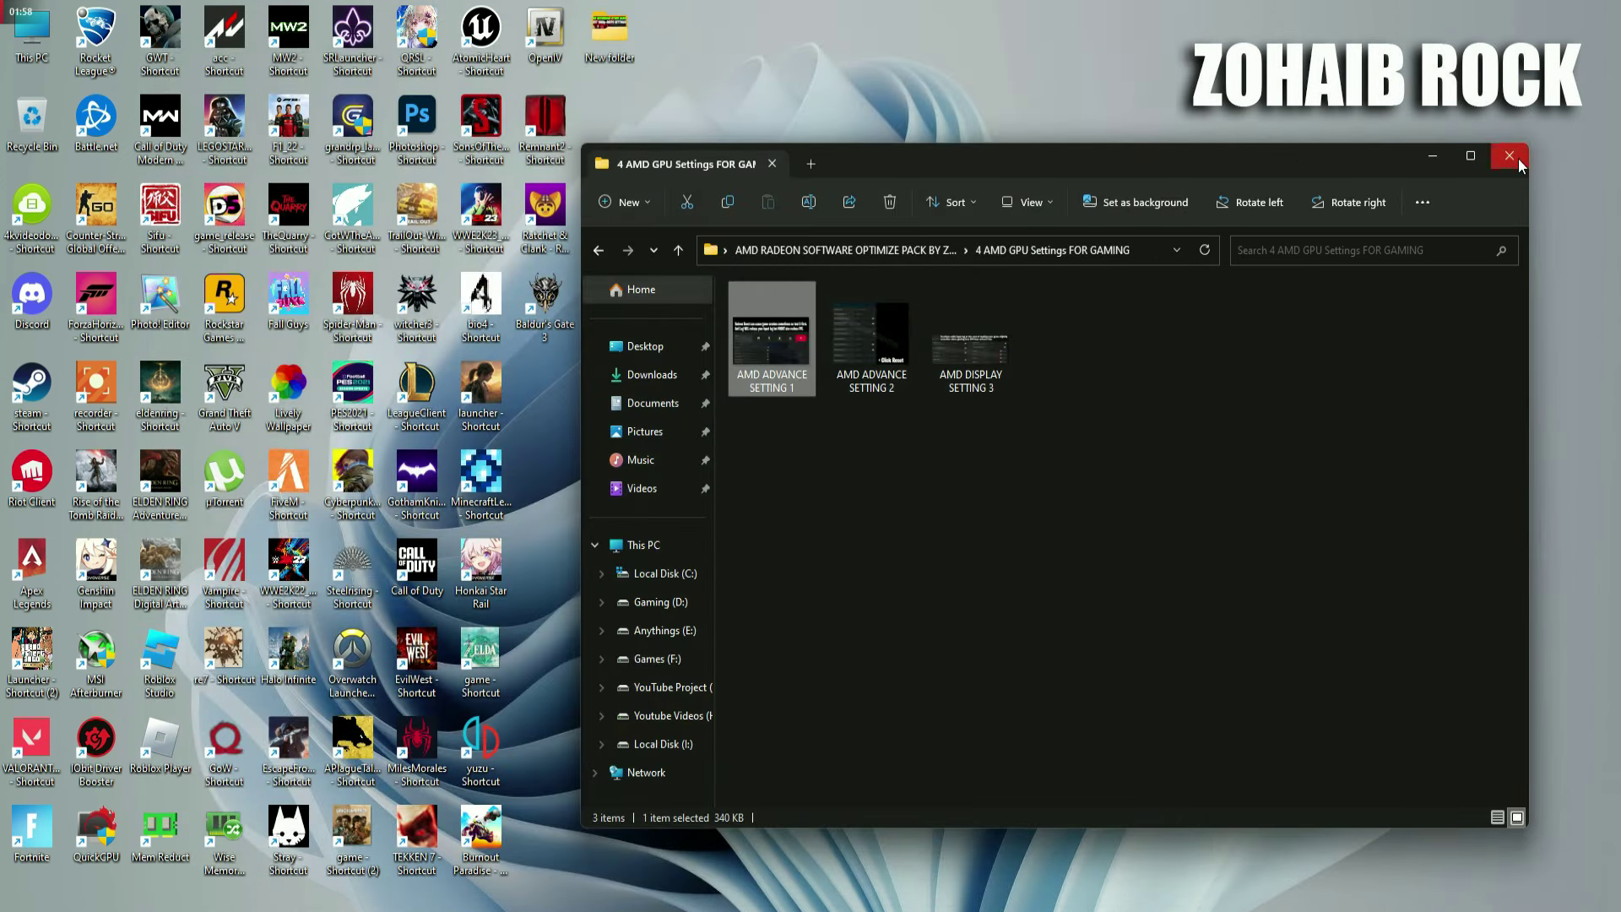
click(1510, 155)
Step: Open the AMD Radeon software from the desktop and review its gaming graphics options, including the advanced ones down to Reset Shader Cache
right_click(750, 320)
click(828, 532)
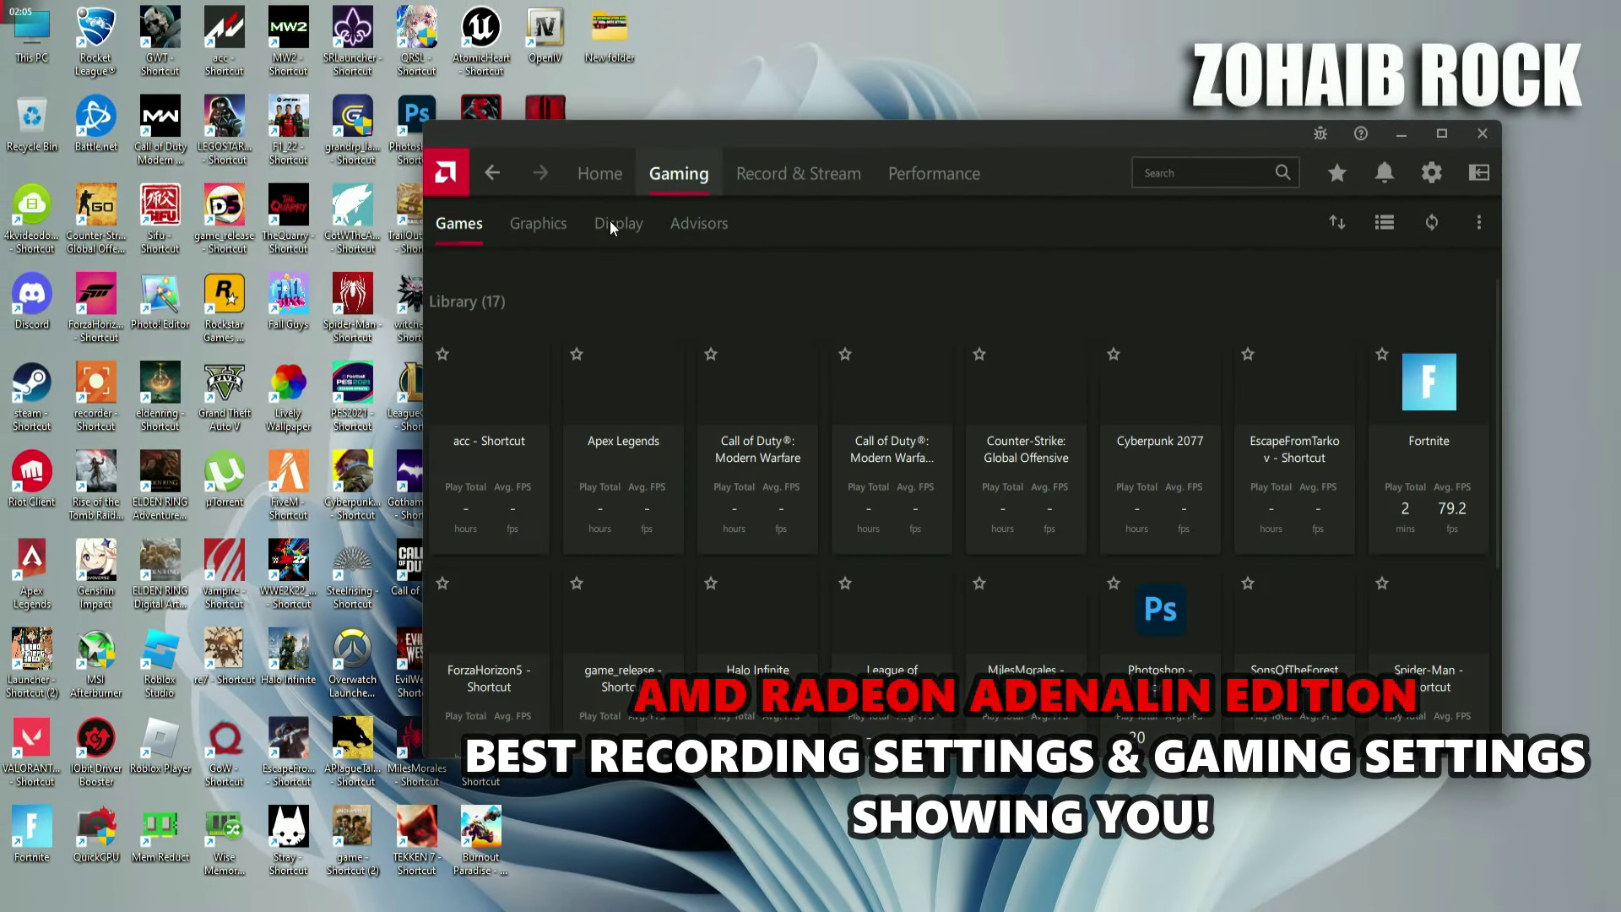
click(541, 214)
scroll(642, 398, down, 5)
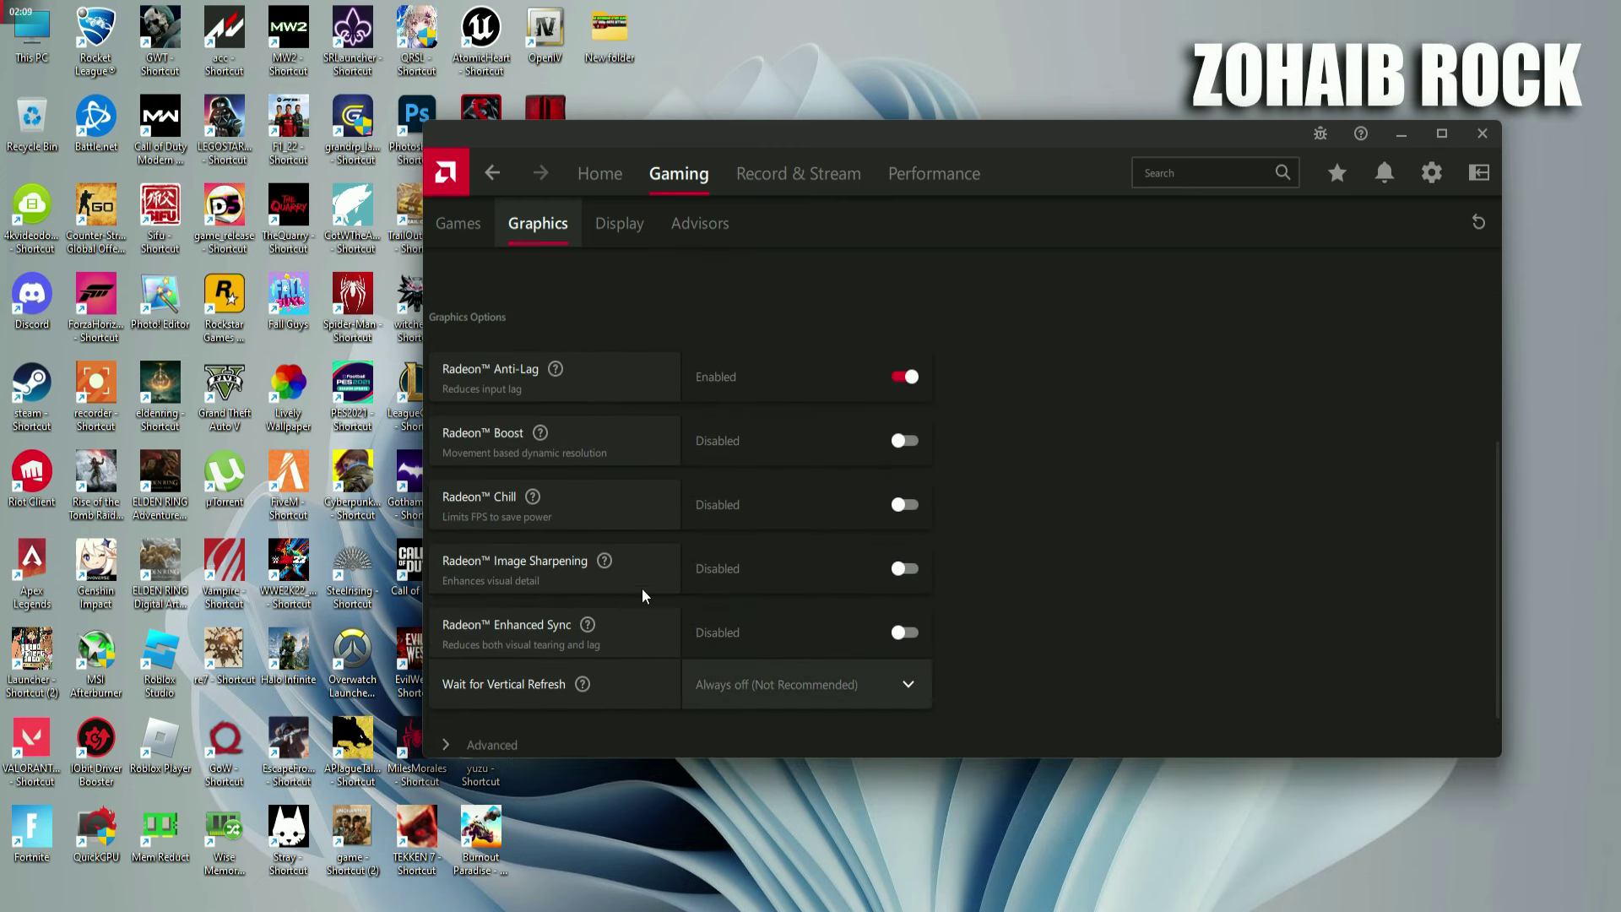
scroll(624, 620, down, 1)
scroll(654, 590, down, 10)
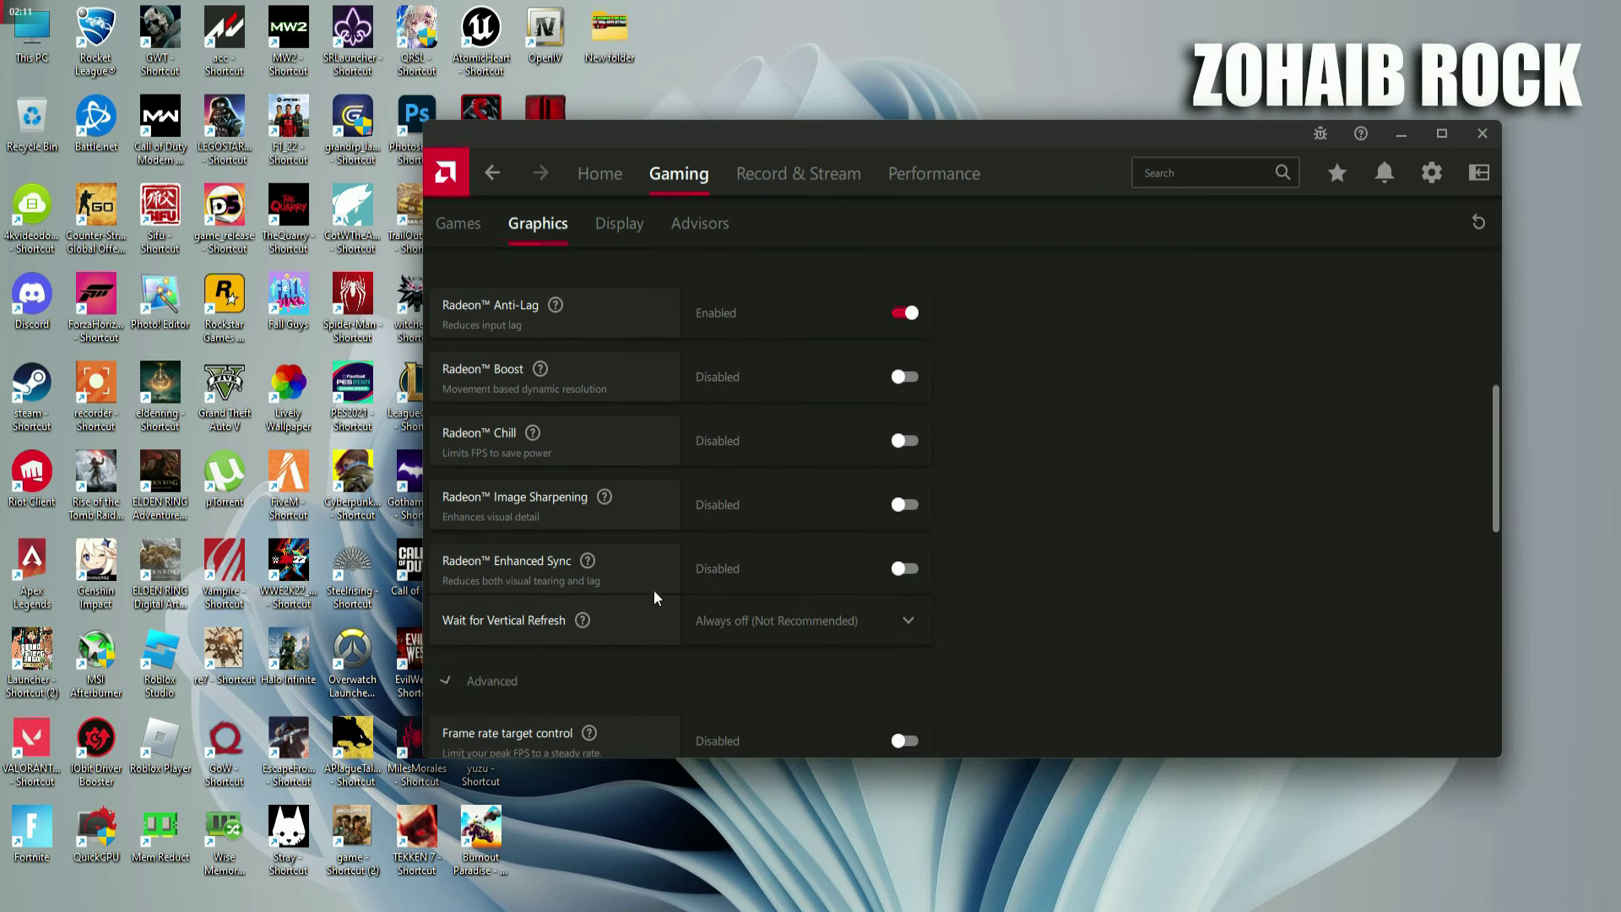
scroll(758, 488, up, 1)
scroll(757, 489, up, 2)
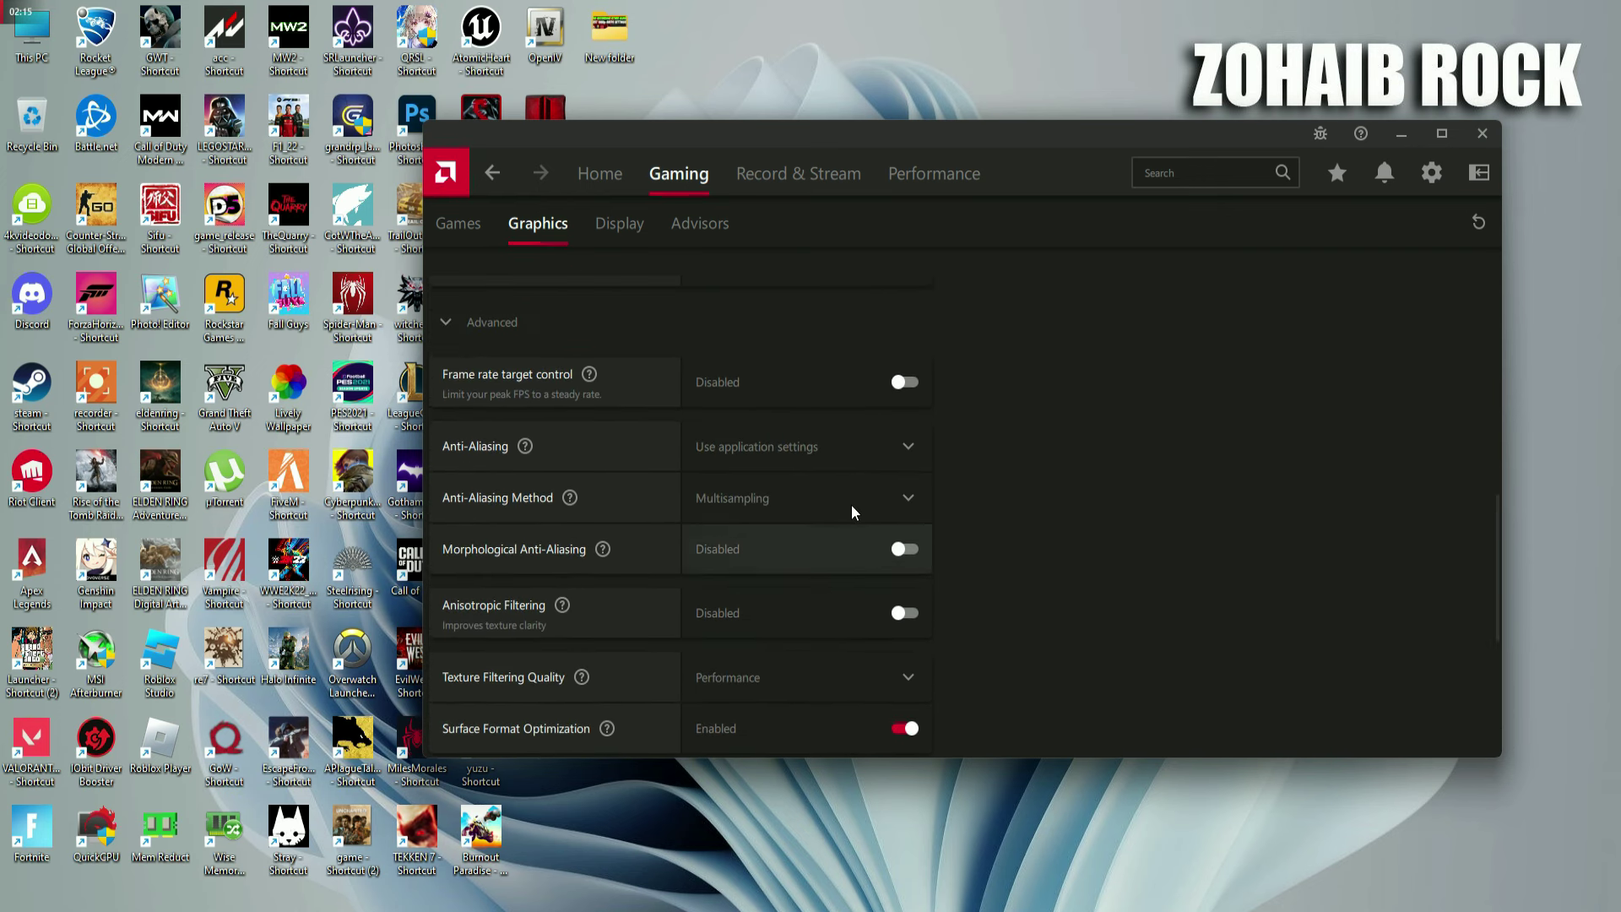
scroll(851, 507, down, 2)
scroll(818, 726, down, 4)
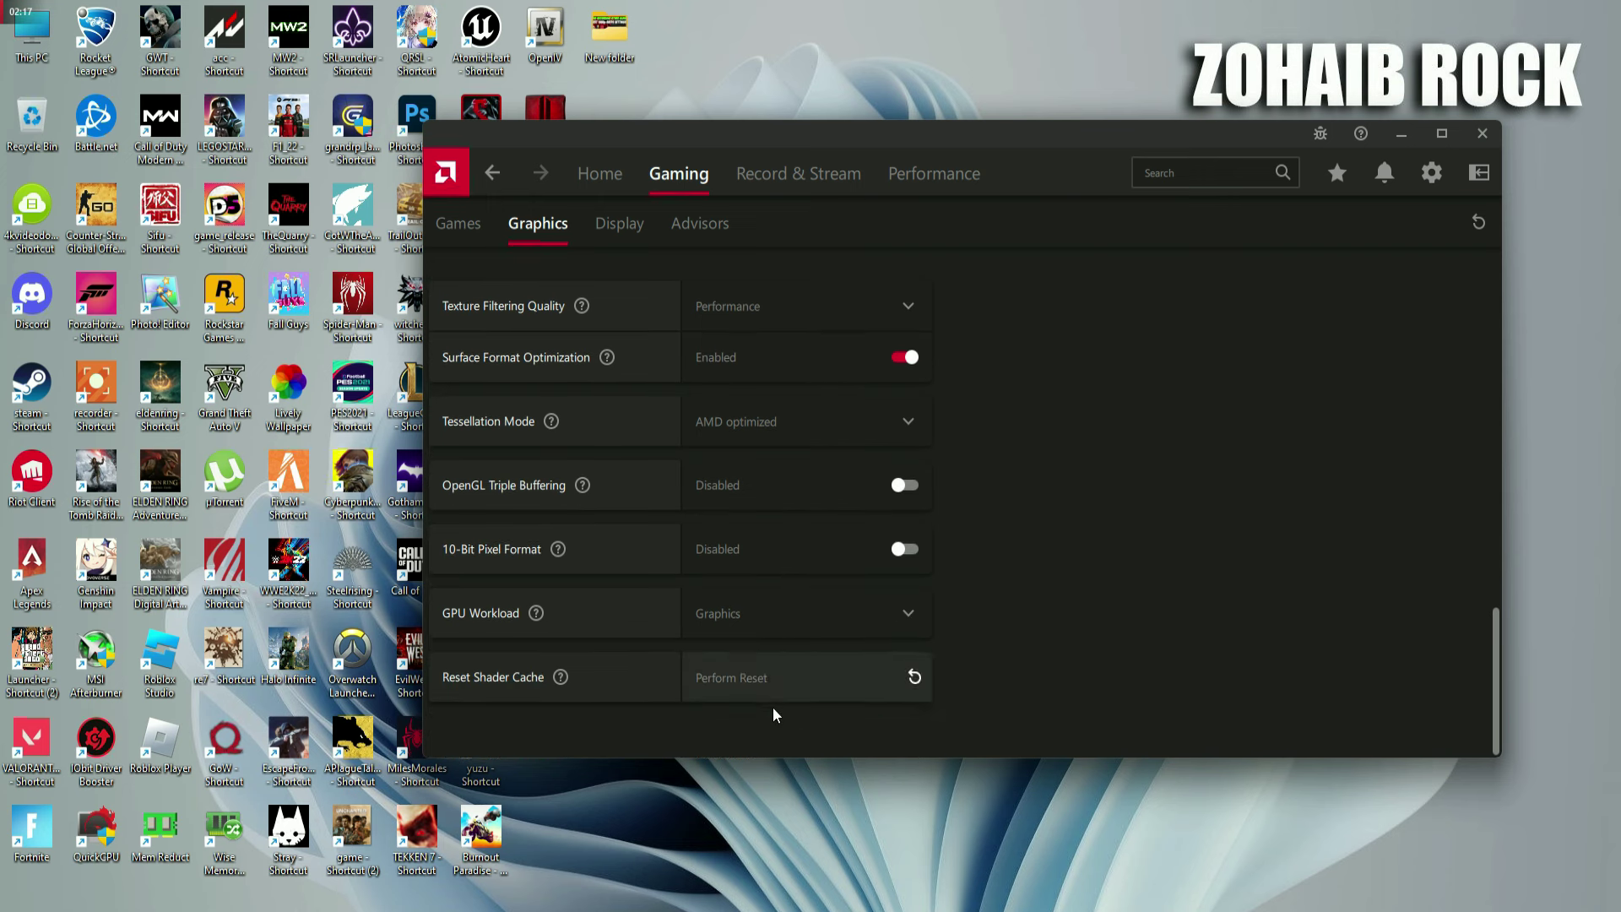
Step: Review the gaming display options and the overlay options of the performance metrics
click(619, 235)
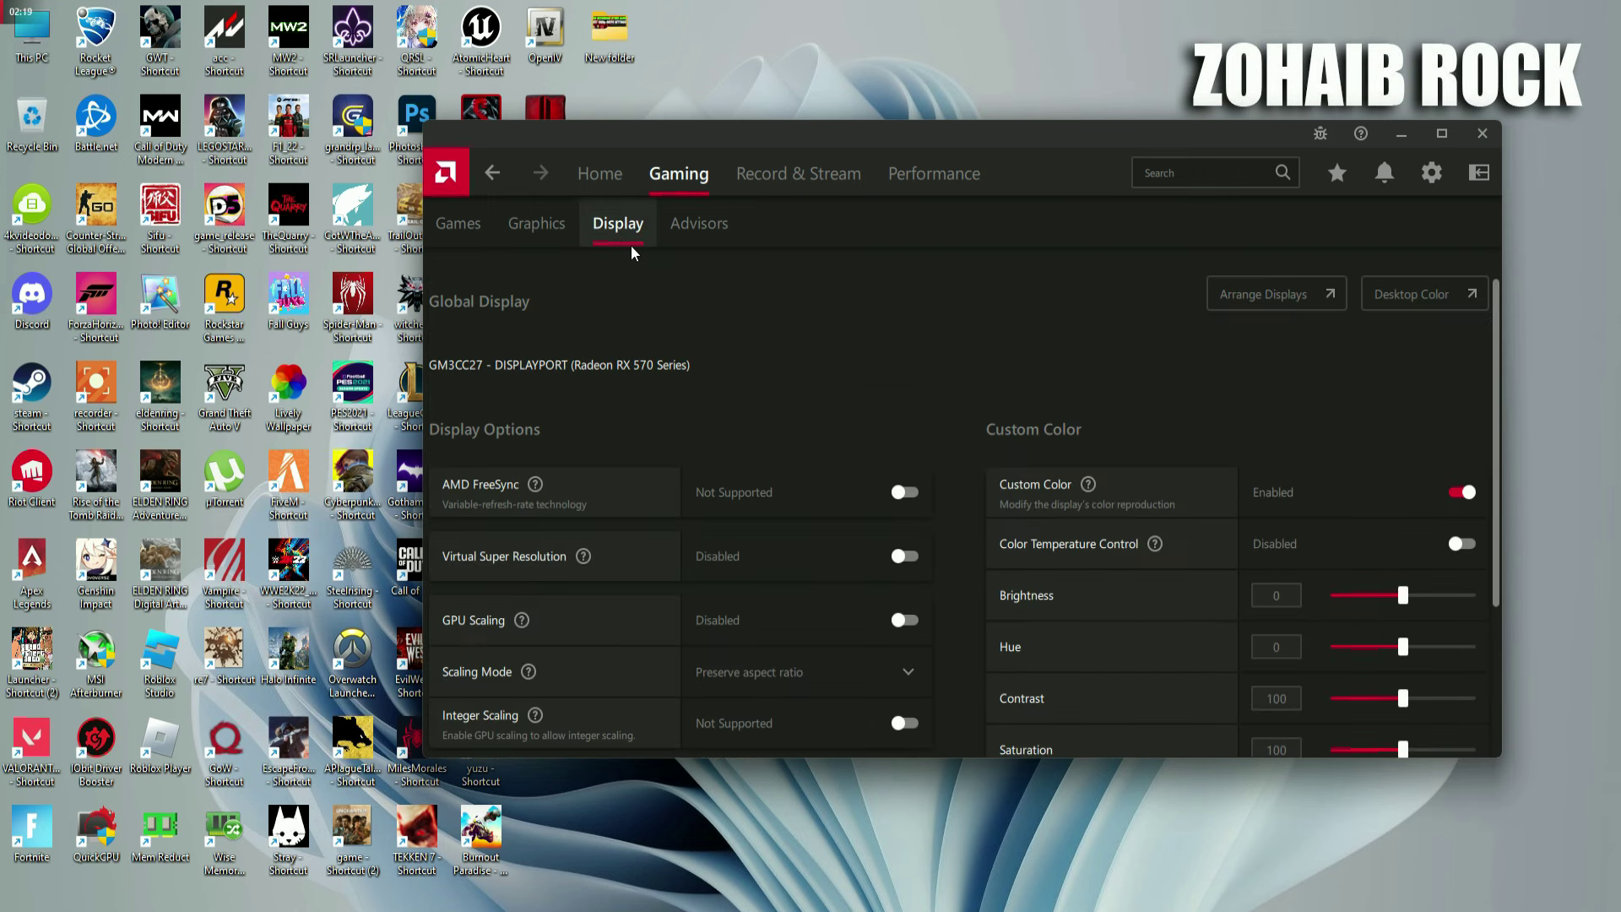
scroll(887, 667, down, 3)
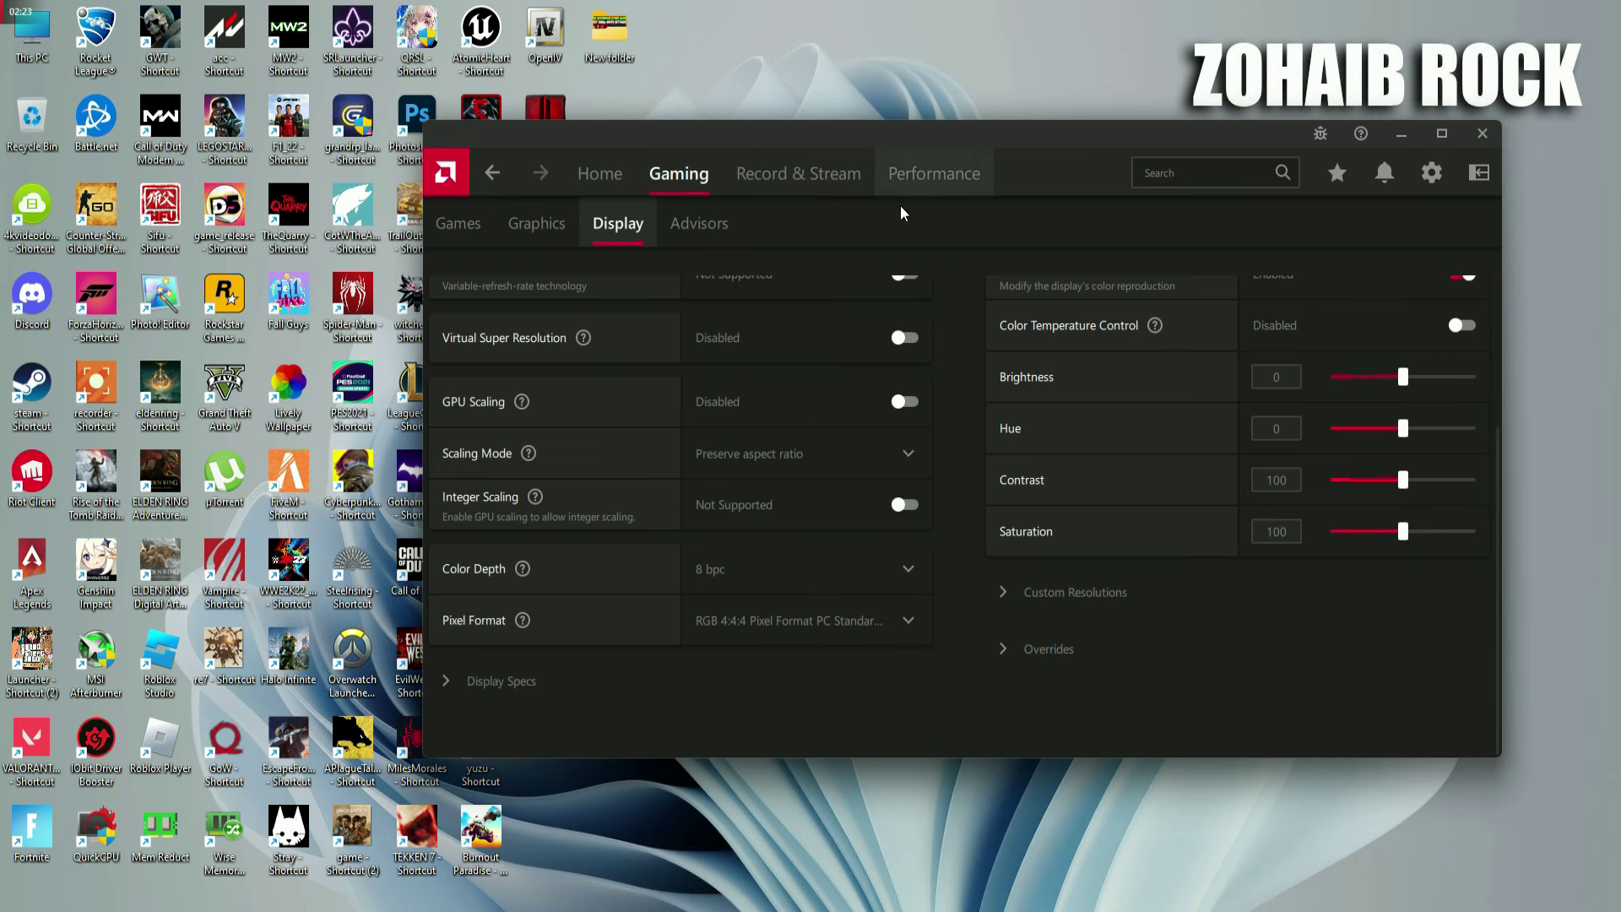
click(915, 186)
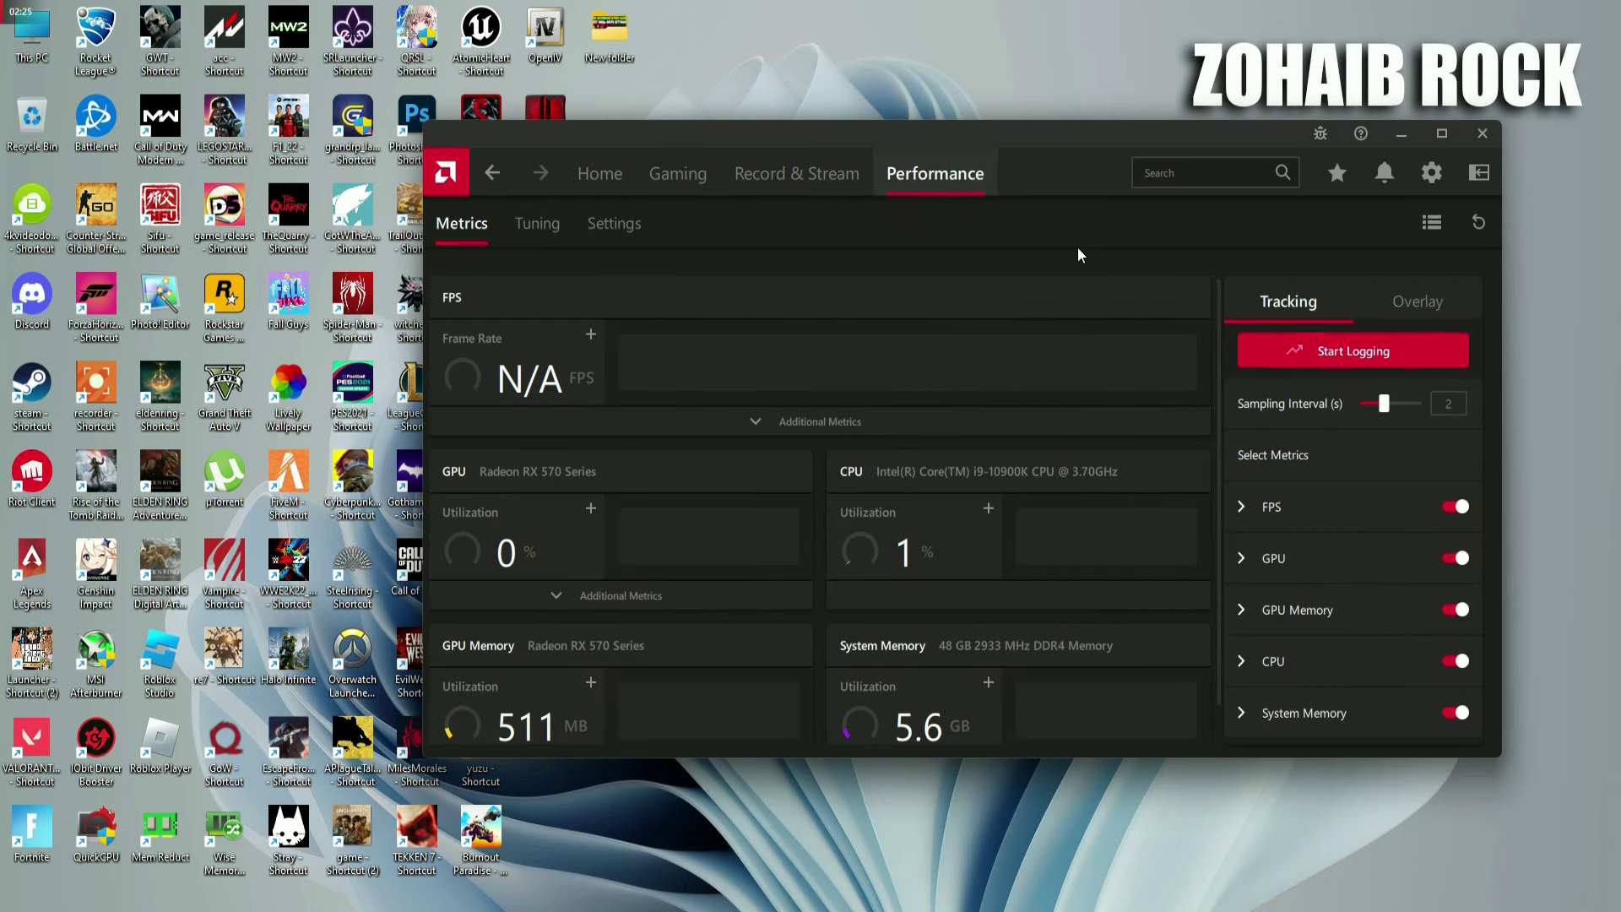
click(1406, 304)
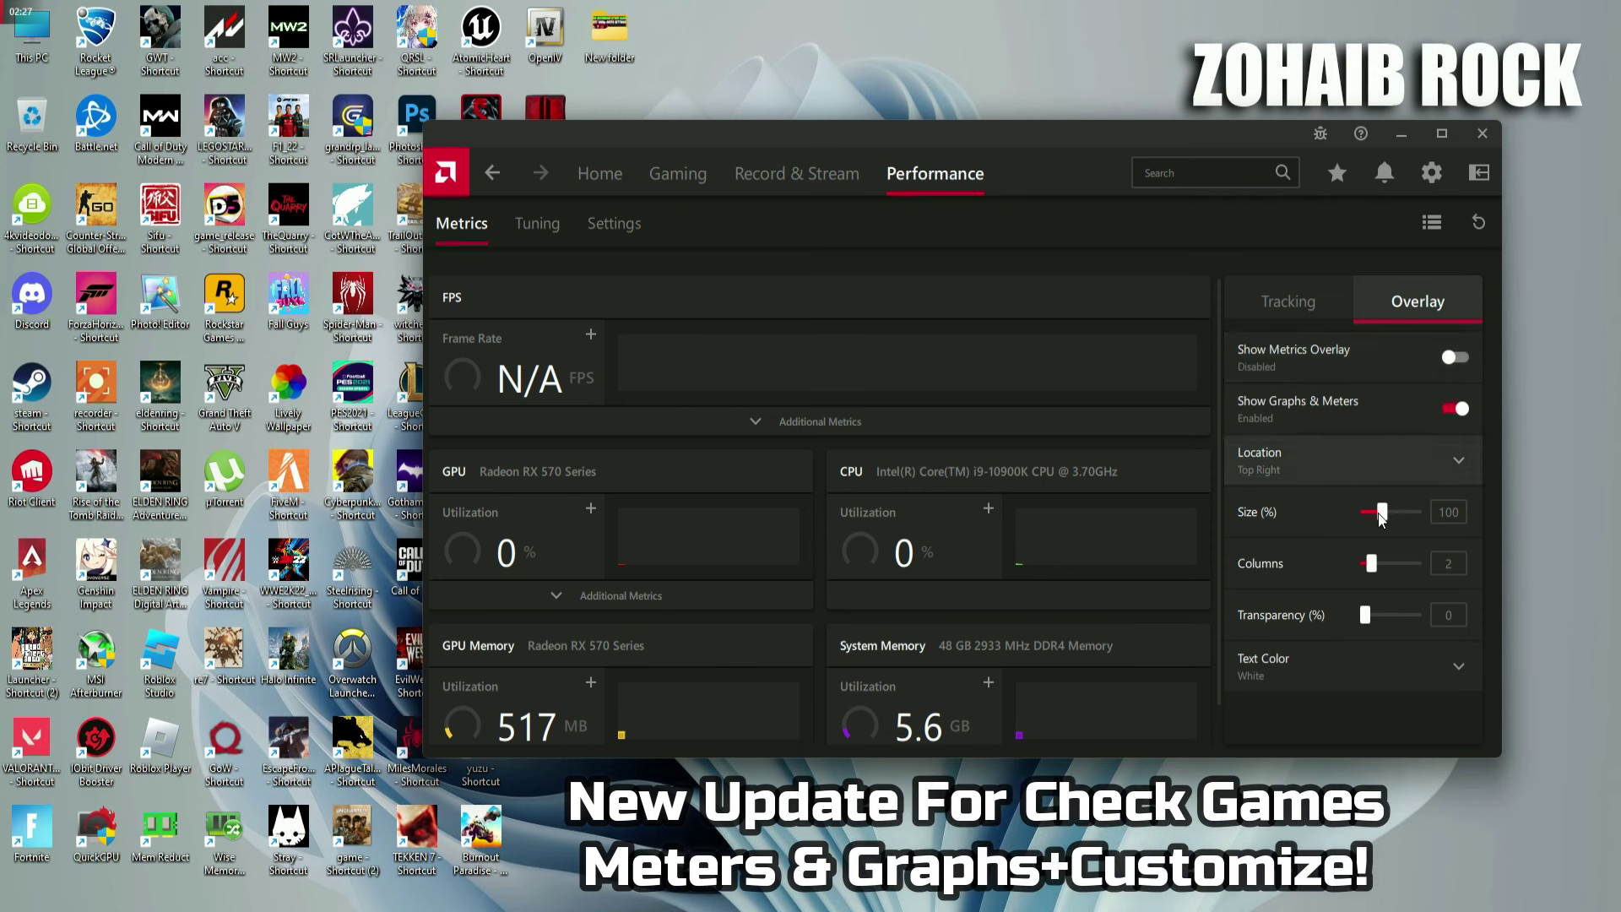
Step: Turn on Show Metrics Overlay in the performance settings to preview it, and switch it off again
click(621, 226)
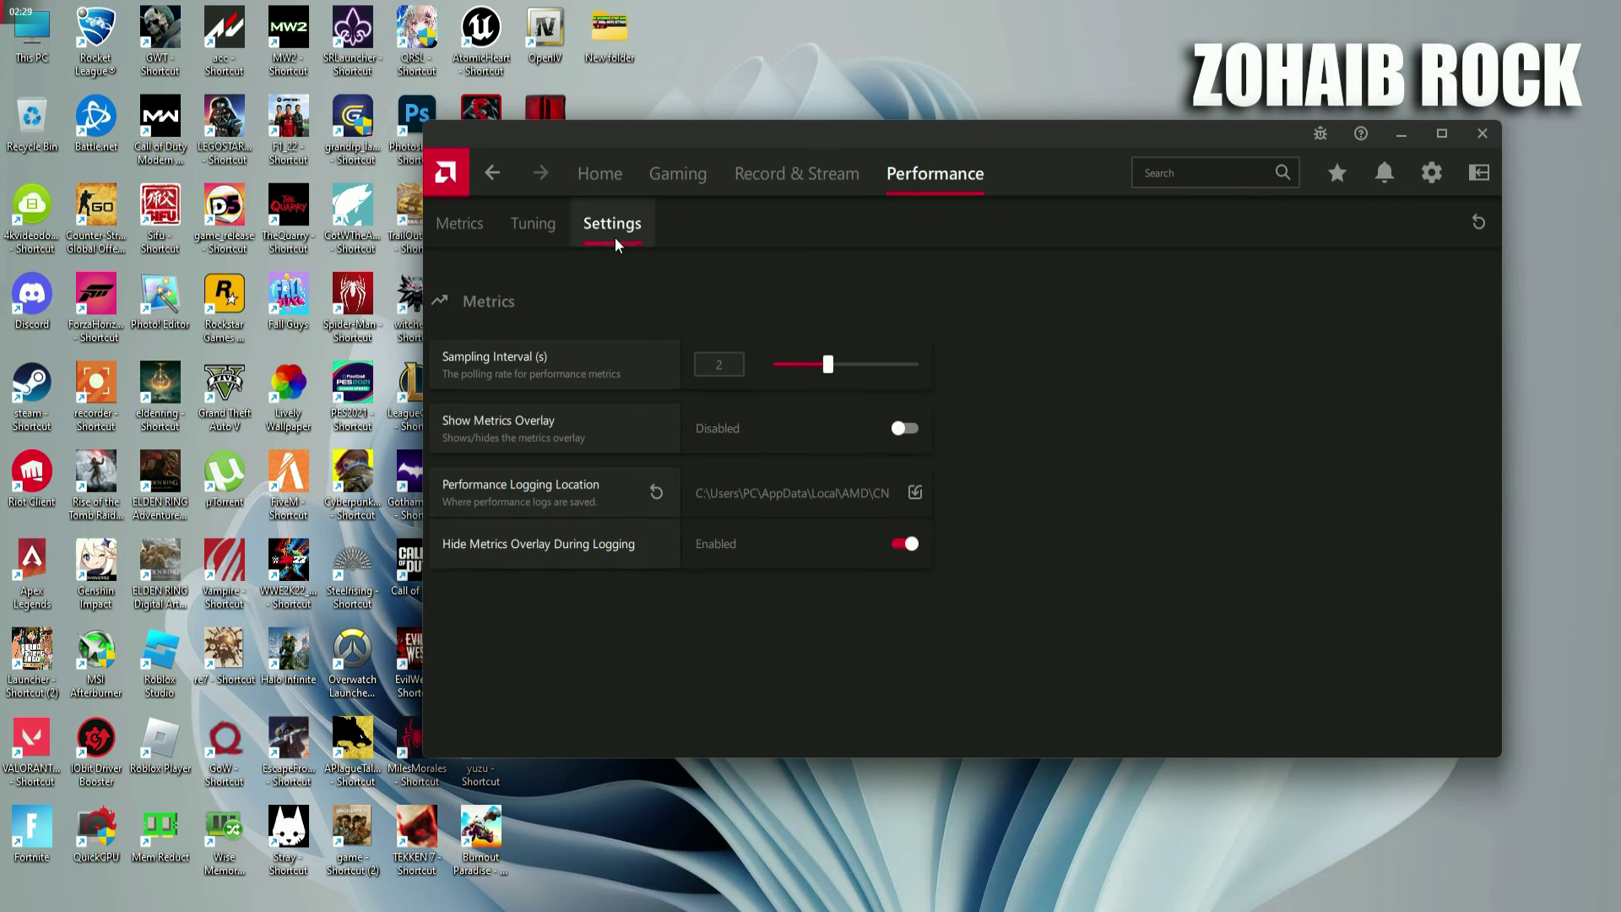
click(792, 439)
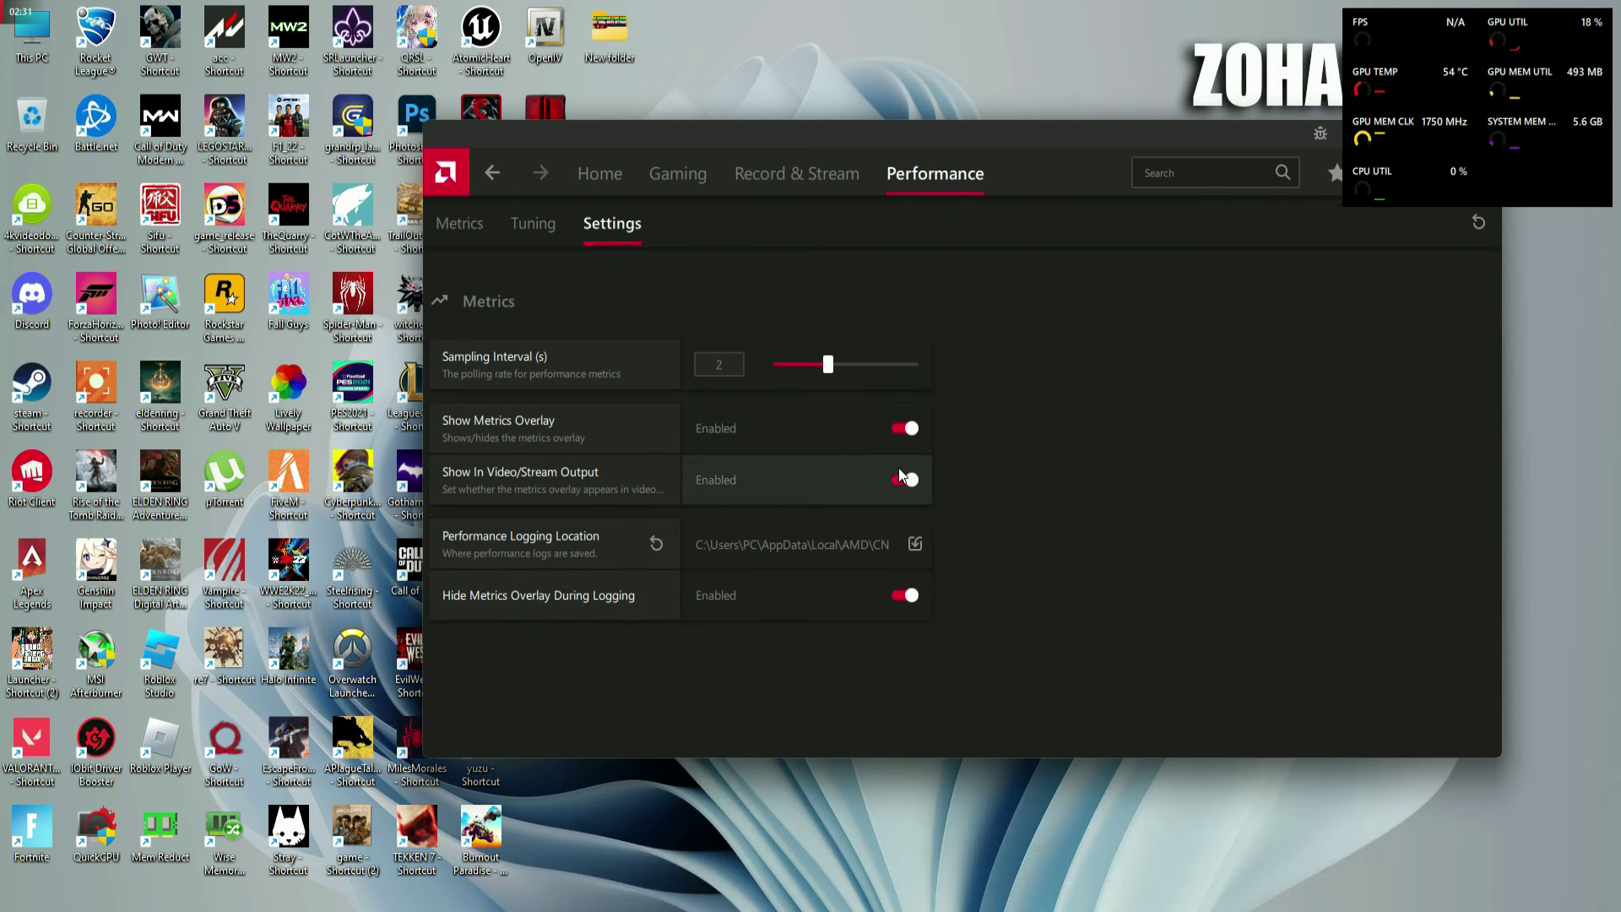
click(826, 418)
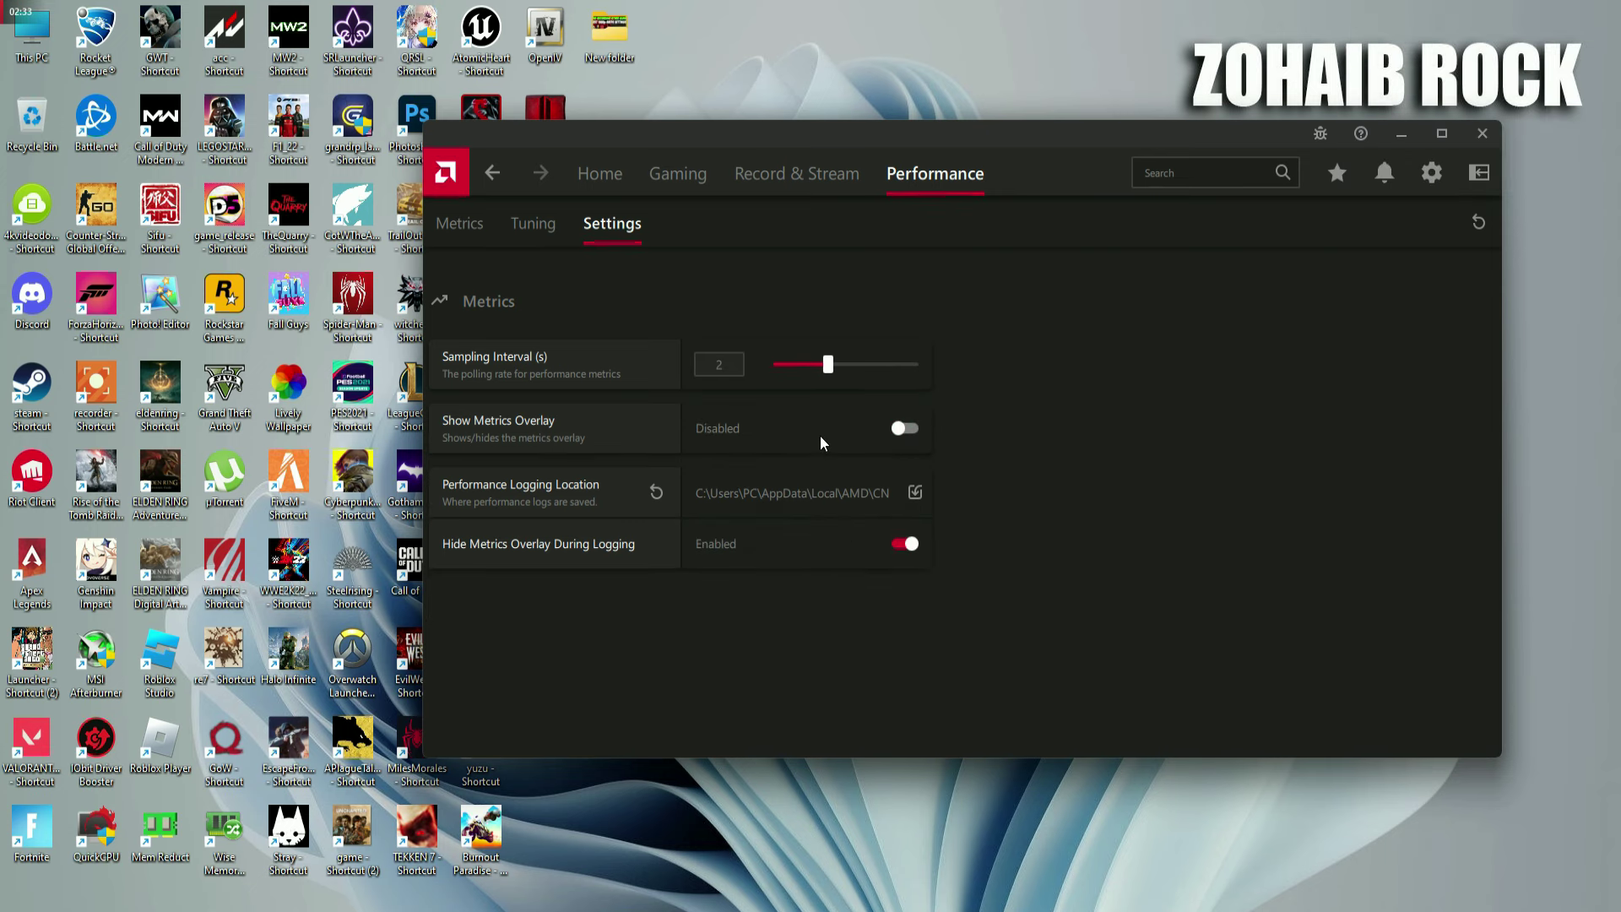
Step: Review the recording controls and the live-stream controls, including the list of streaming accounts and the scenes
click(804, 186)
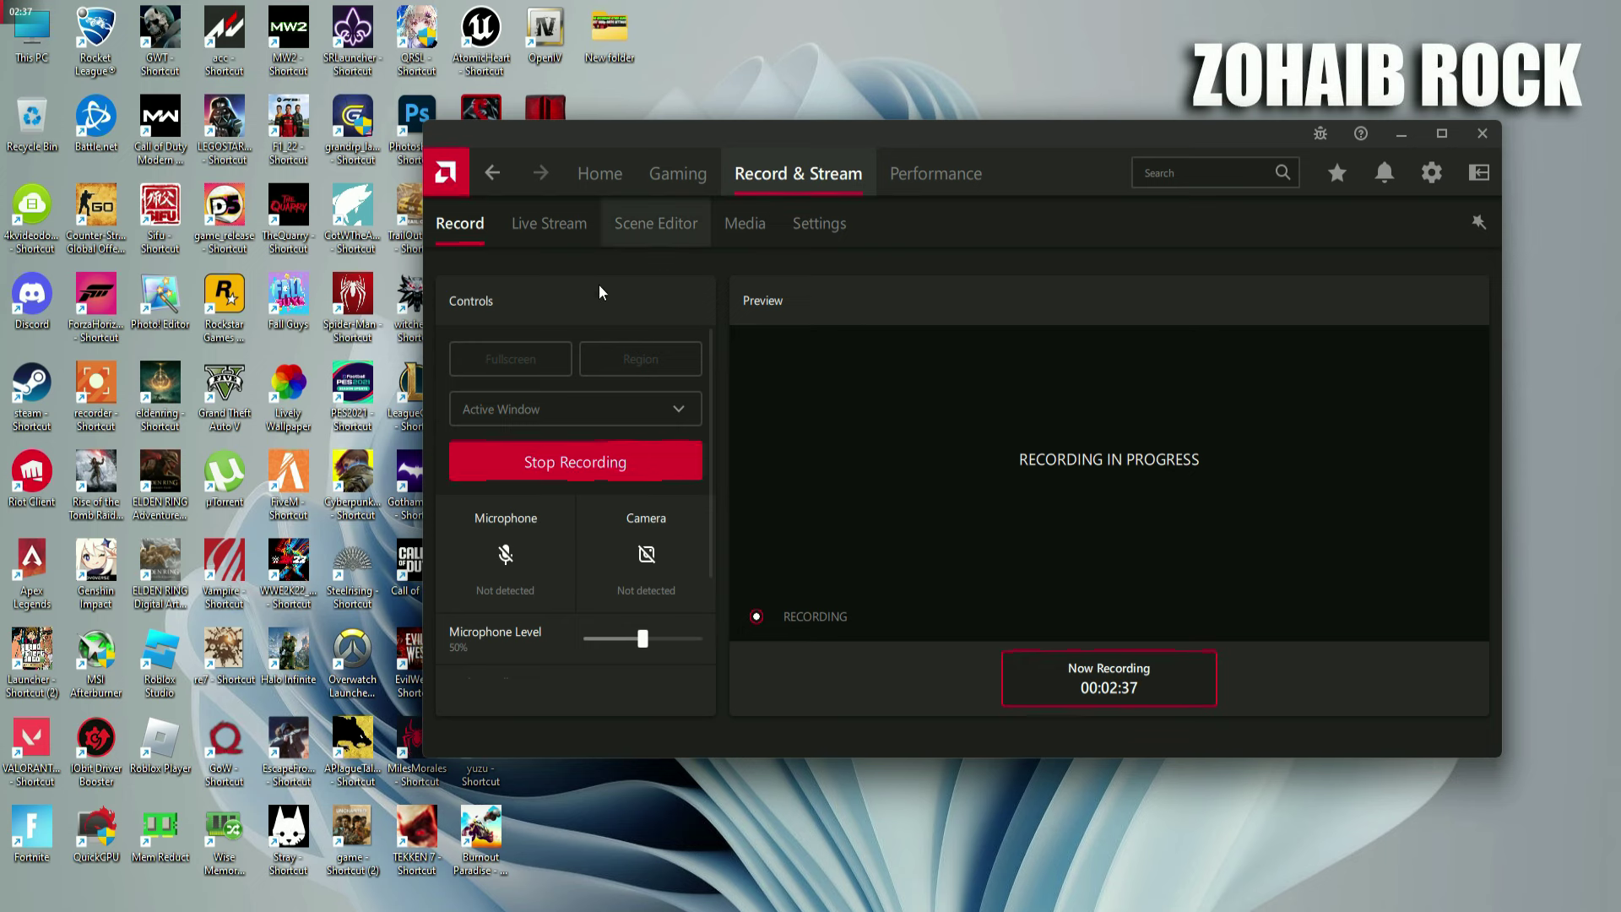
scroll(554, 478, down, 3)
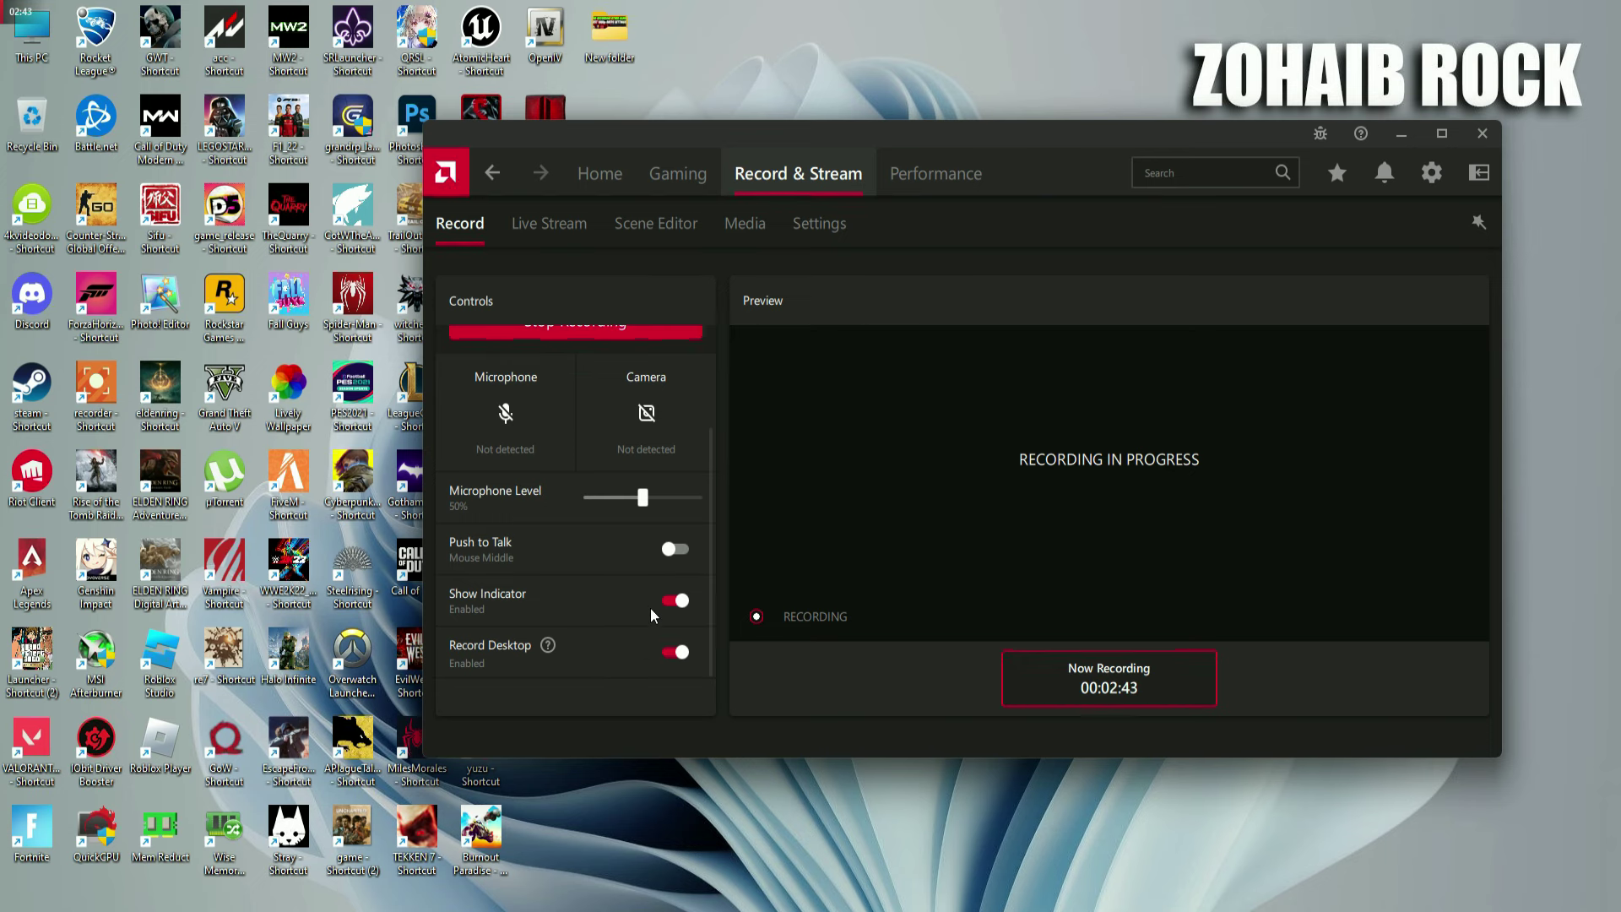
scroll(650, 607, up, 1)
click(550, 242)
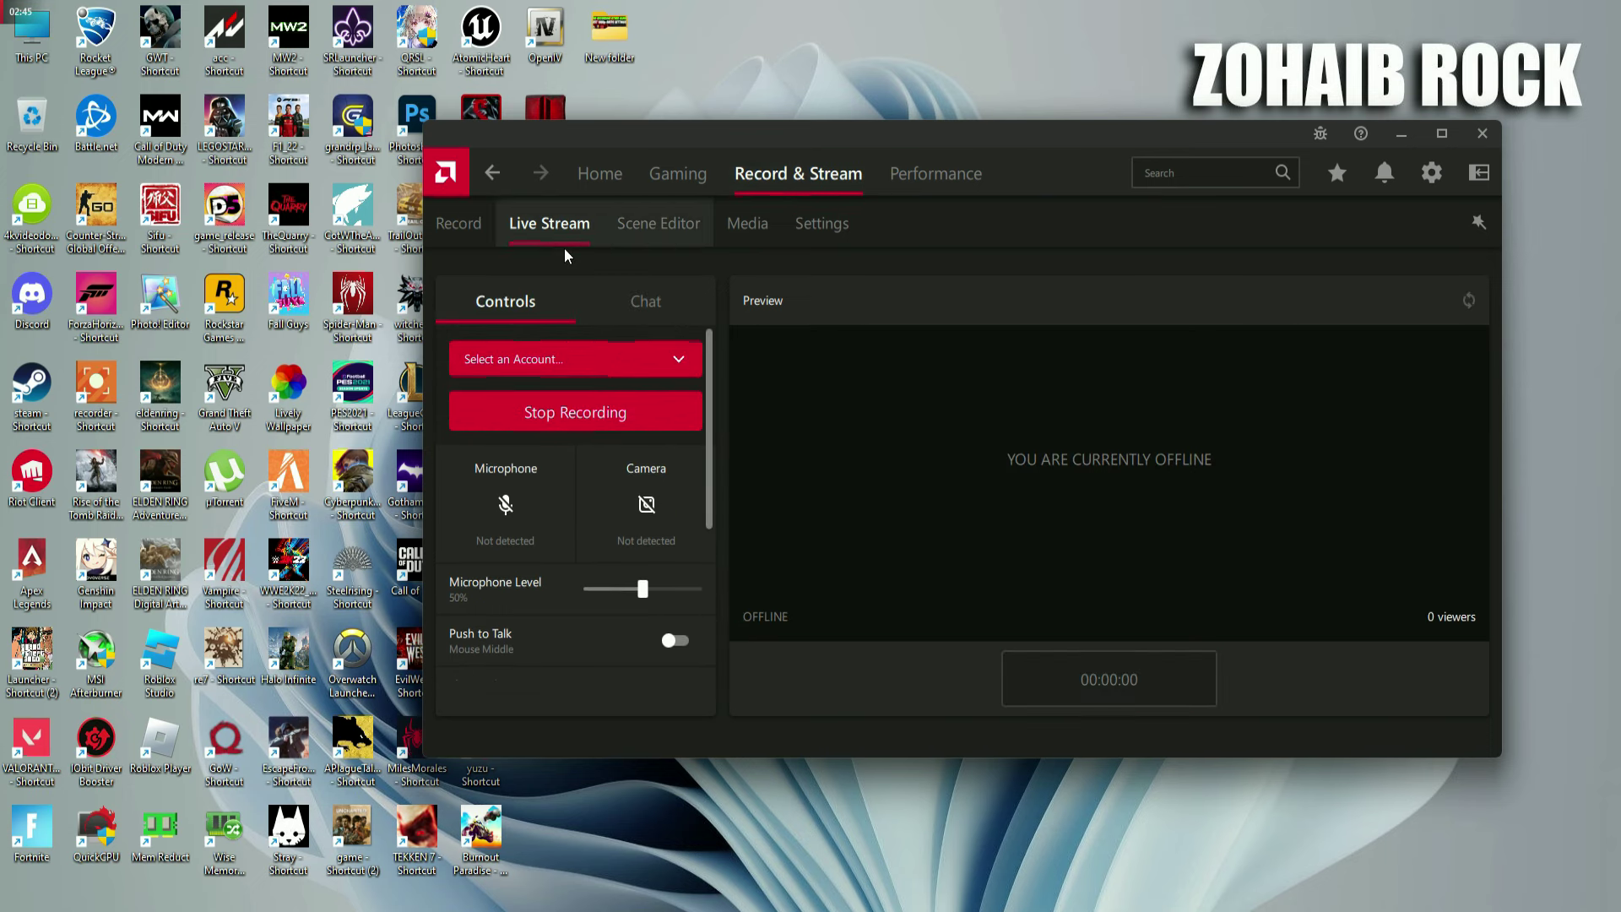
click(559, 366)
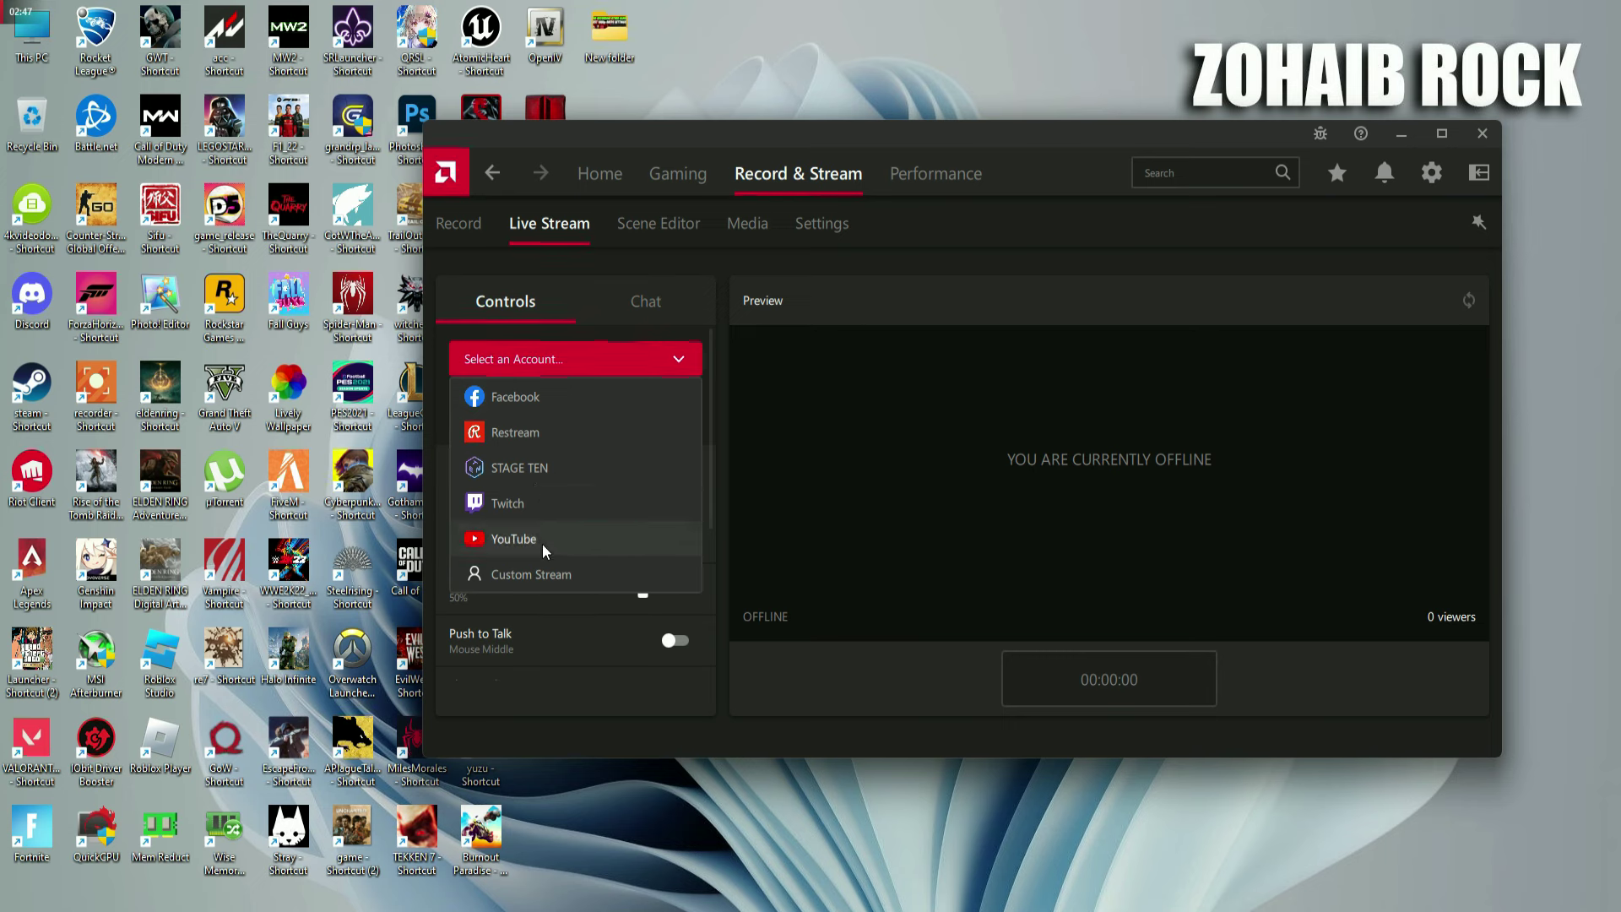
click(549, 701)
scroll(557, 591, down, 1)
scroll(557, 591, down, 3)
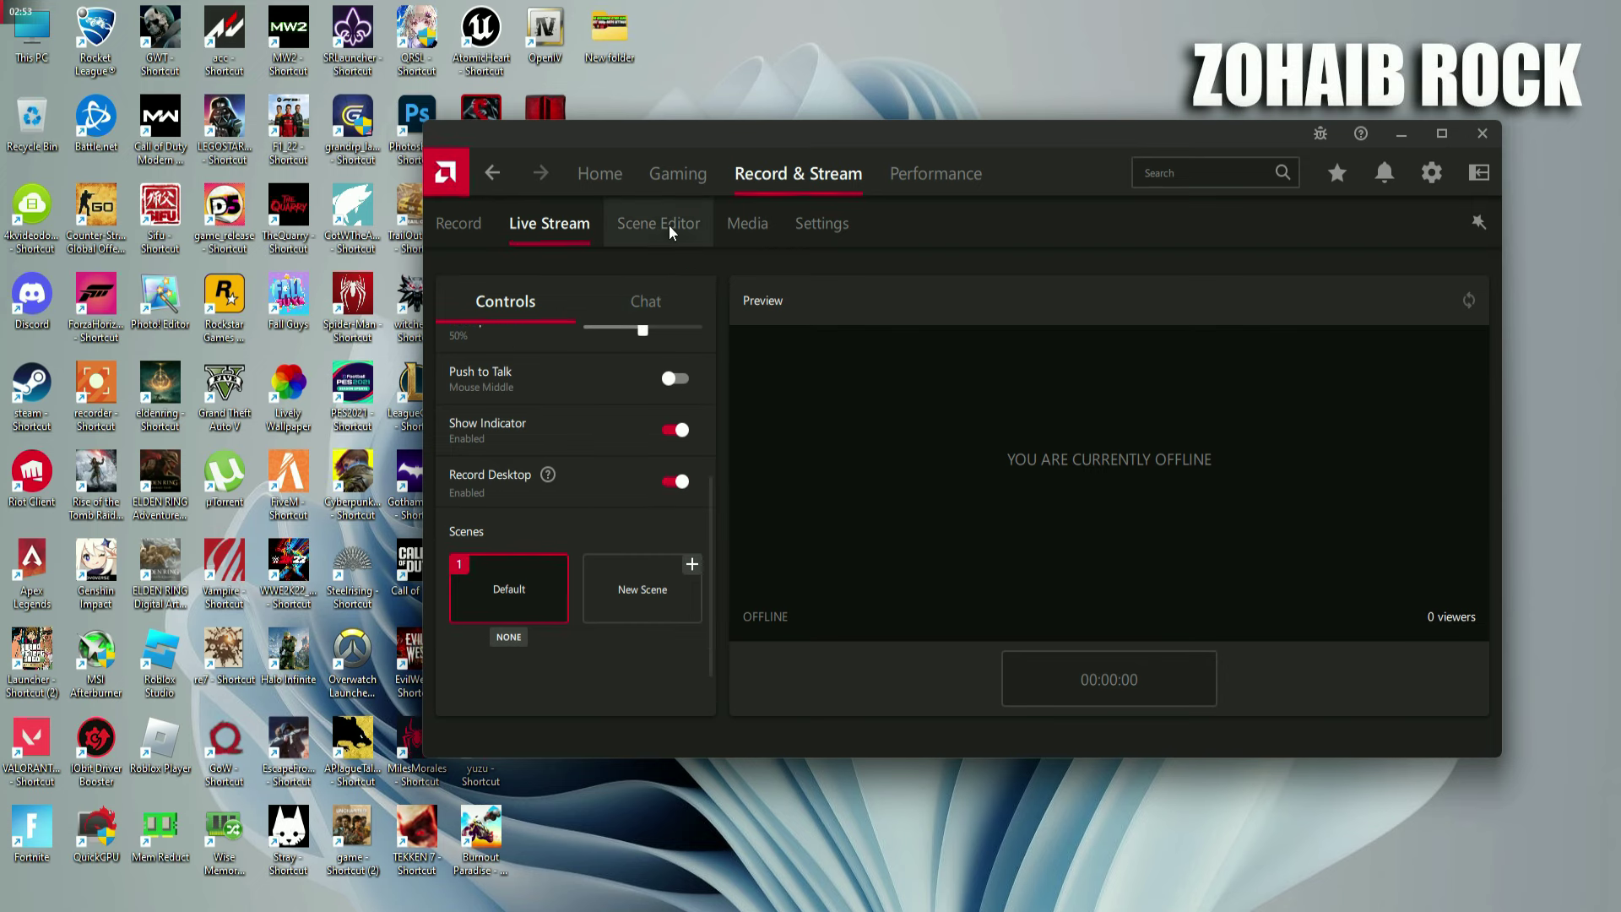
Step: Review the recording settings from profile, resolution choices, FPS and bit rates to the Record Microphone and Push To Talk options
click(797, 225)
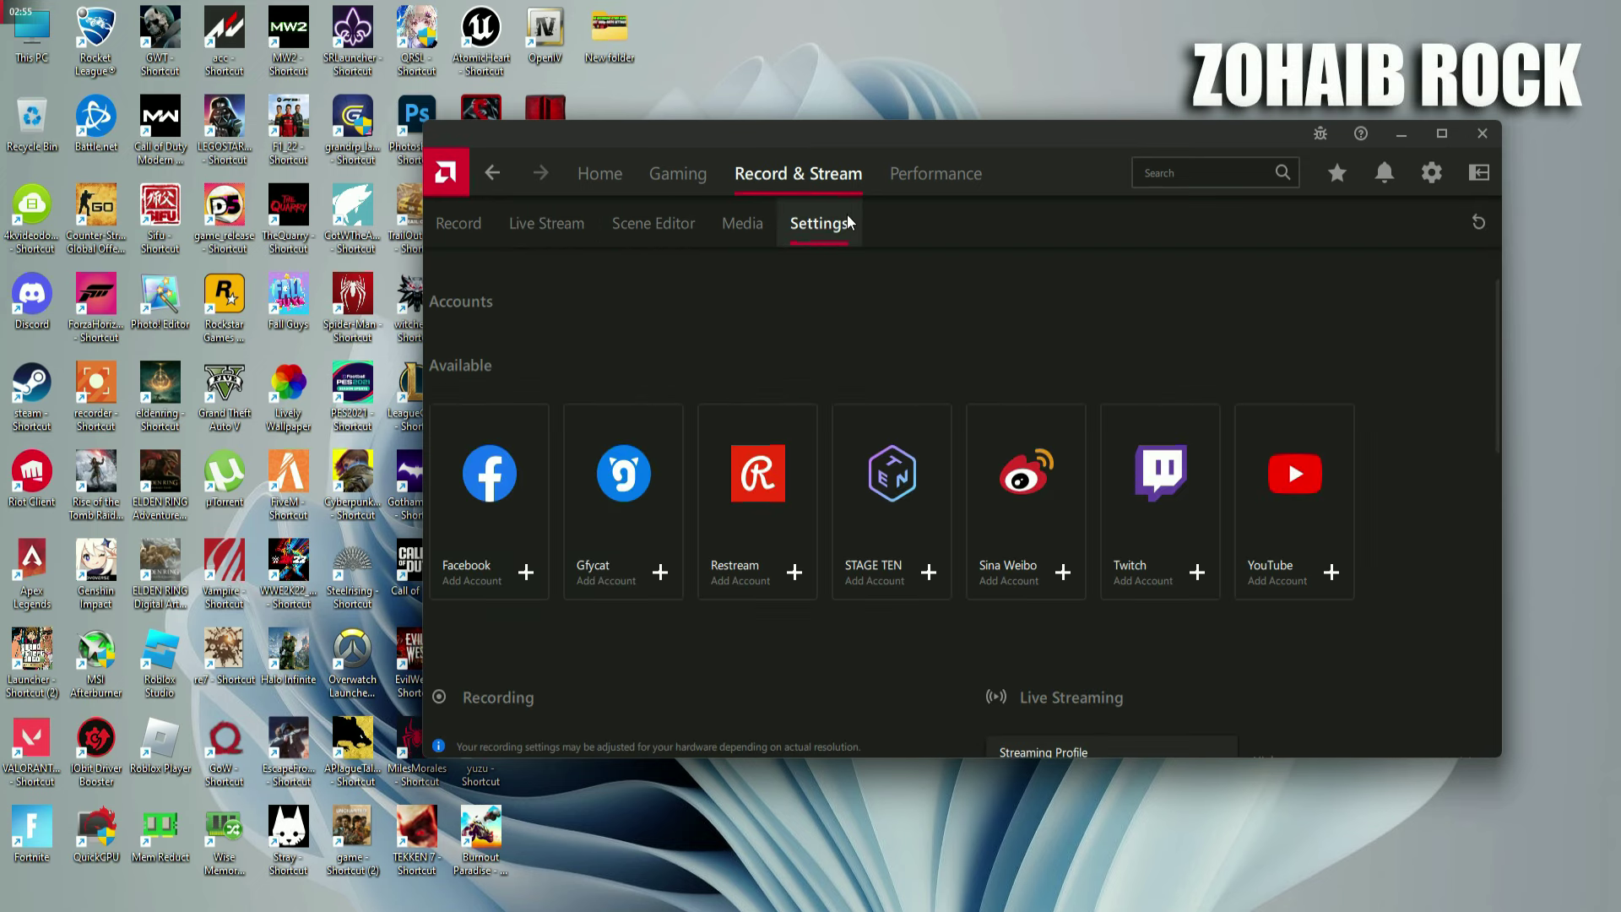
scroll(811, 333, down, 2)
scroll(811, 333, down, 3)
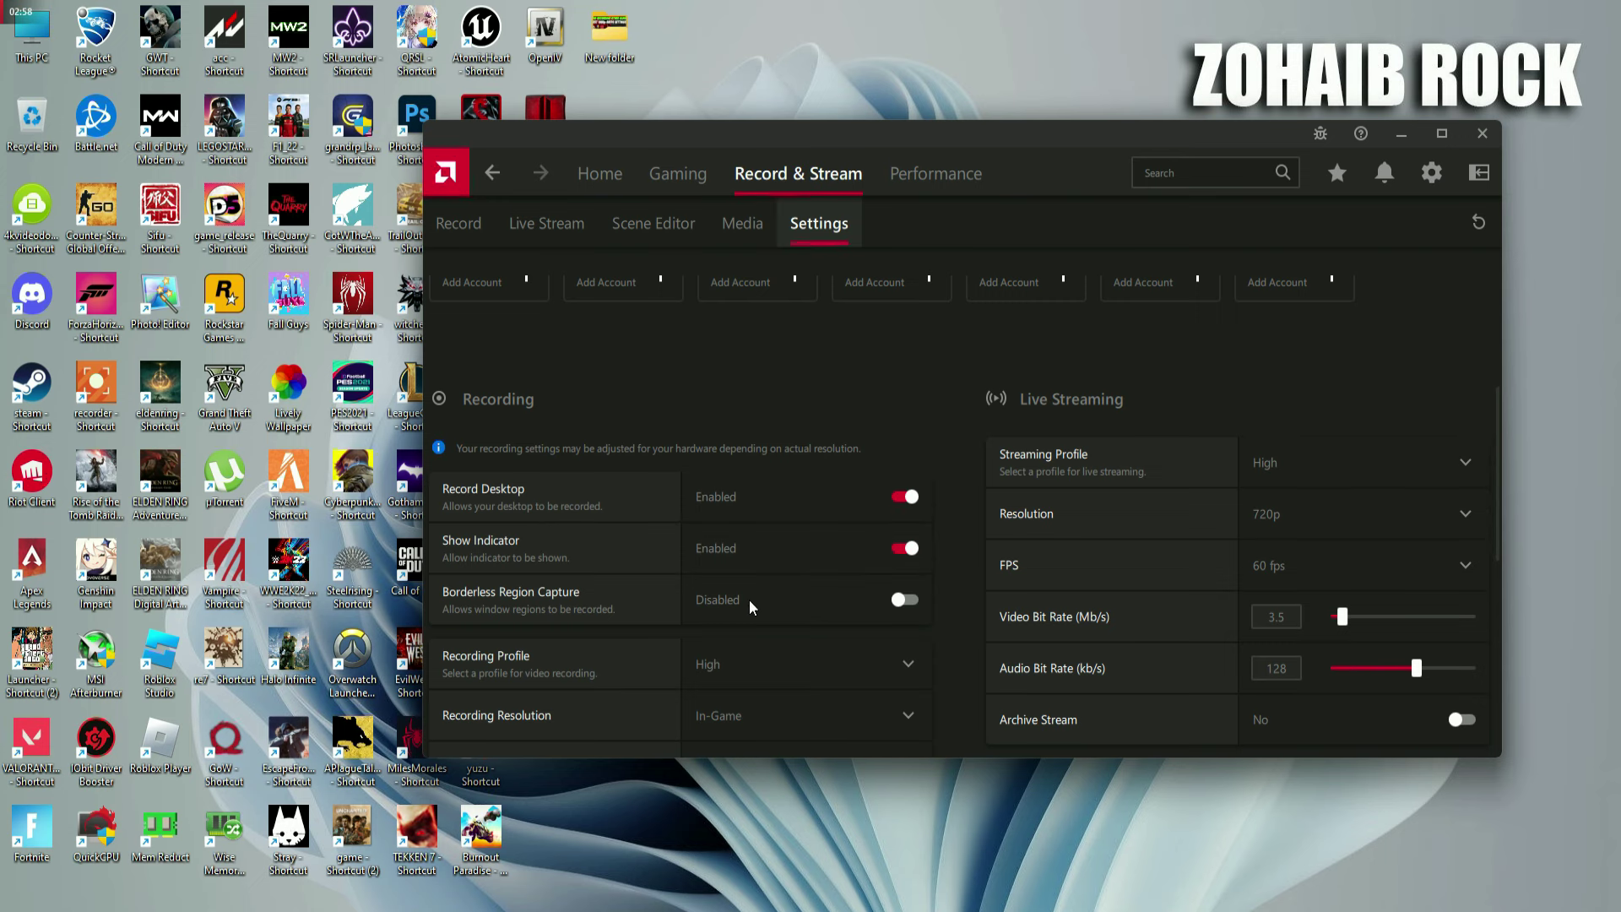
scroll(705, 659, down, 3)
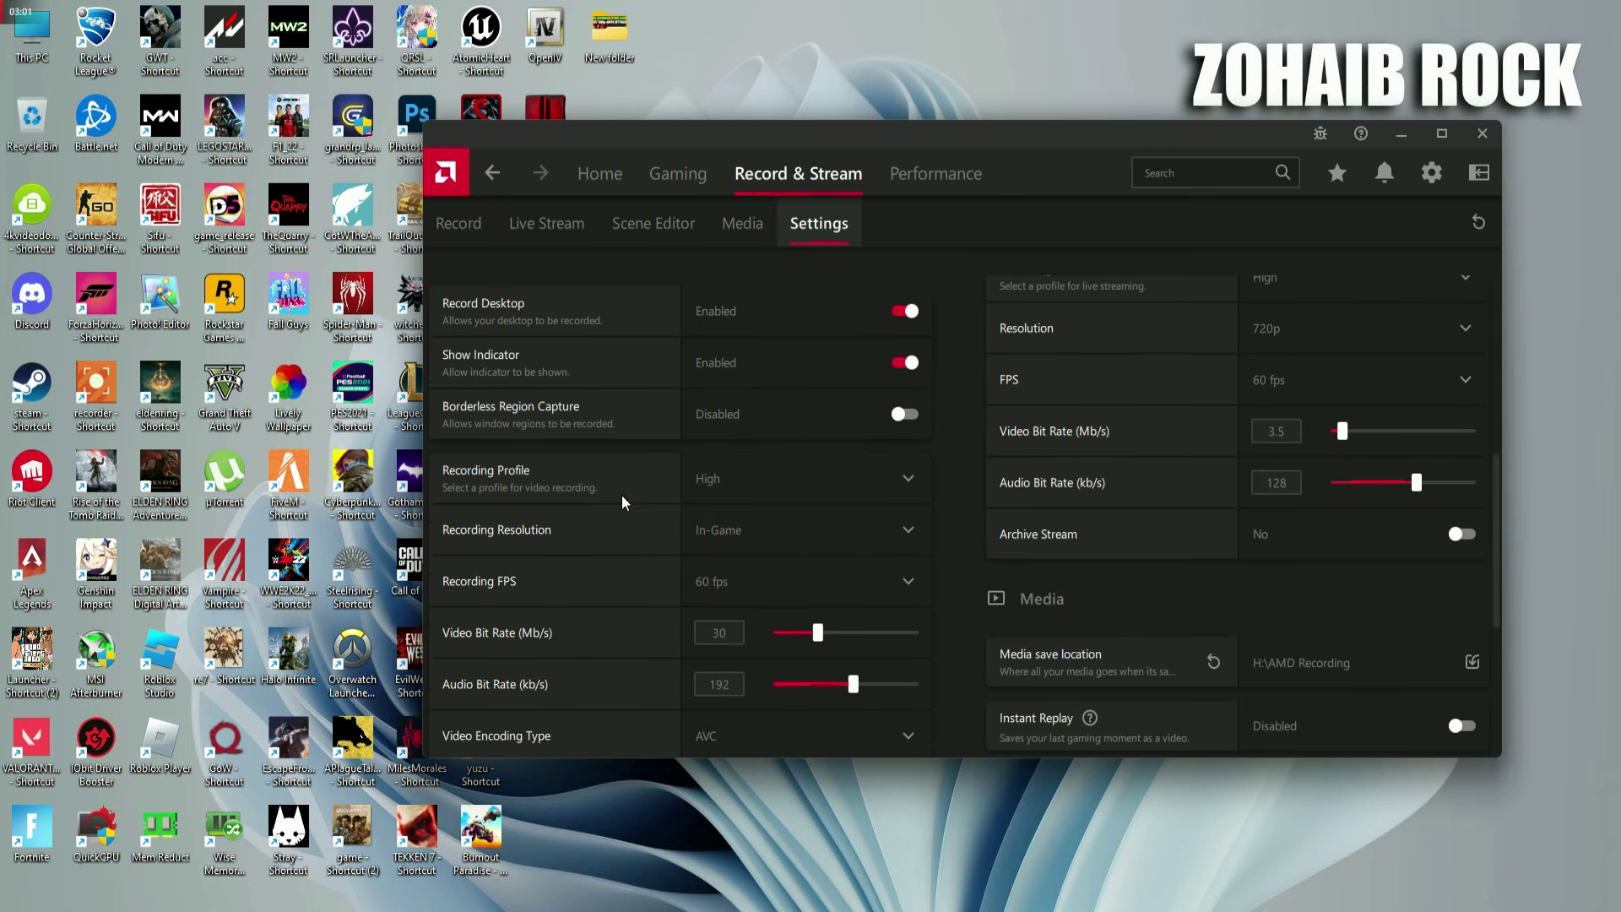
click(784, 530)
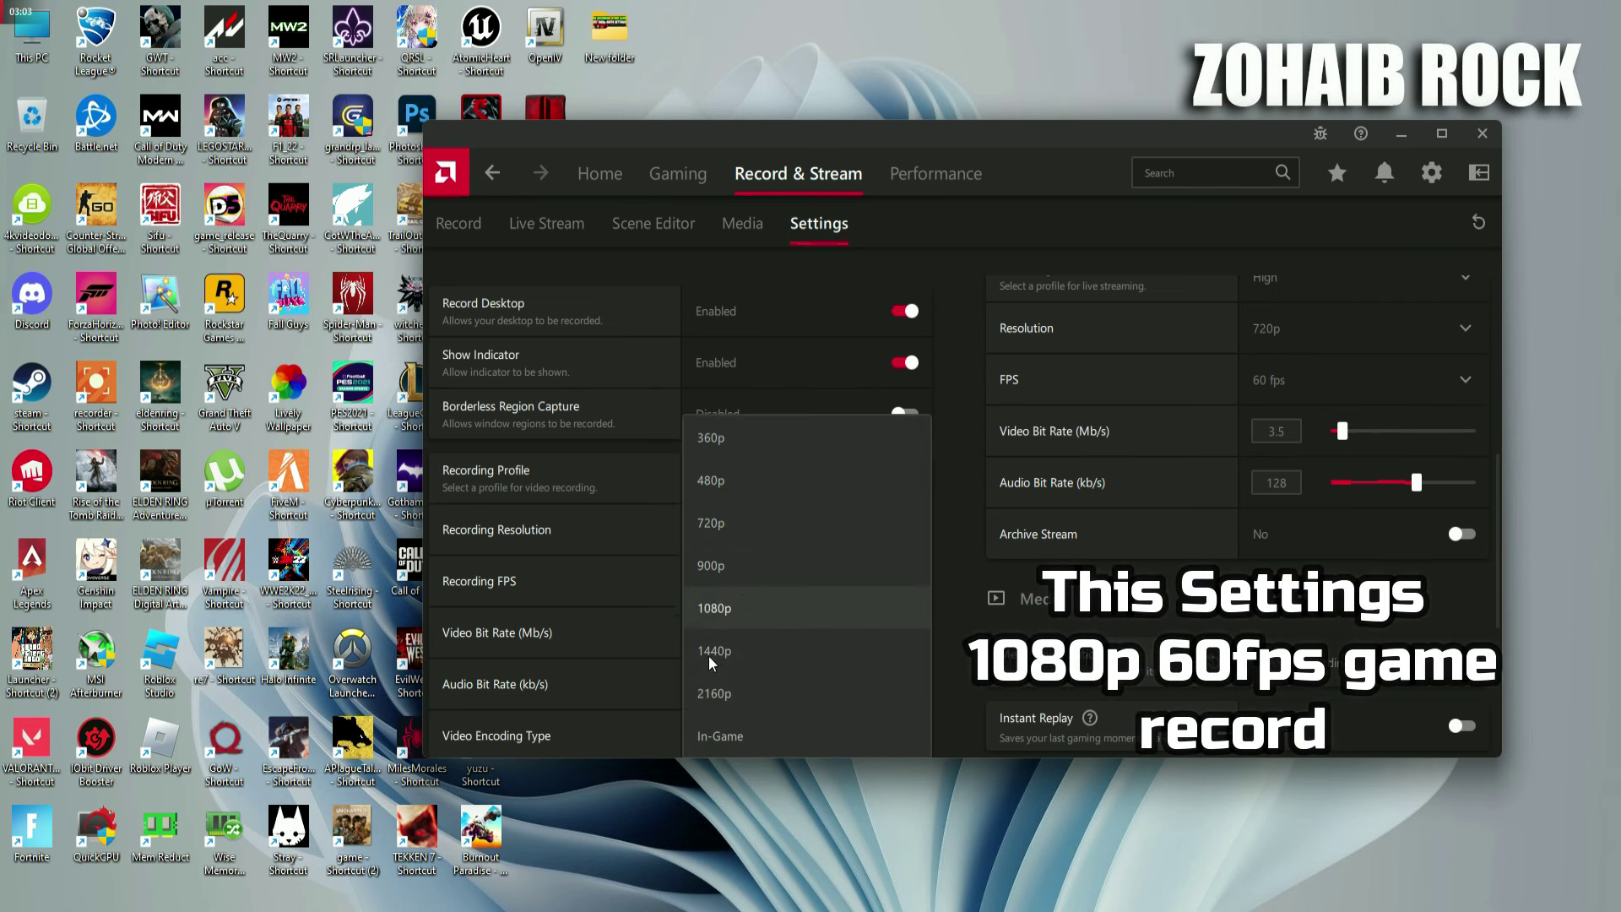
click(642, 488)
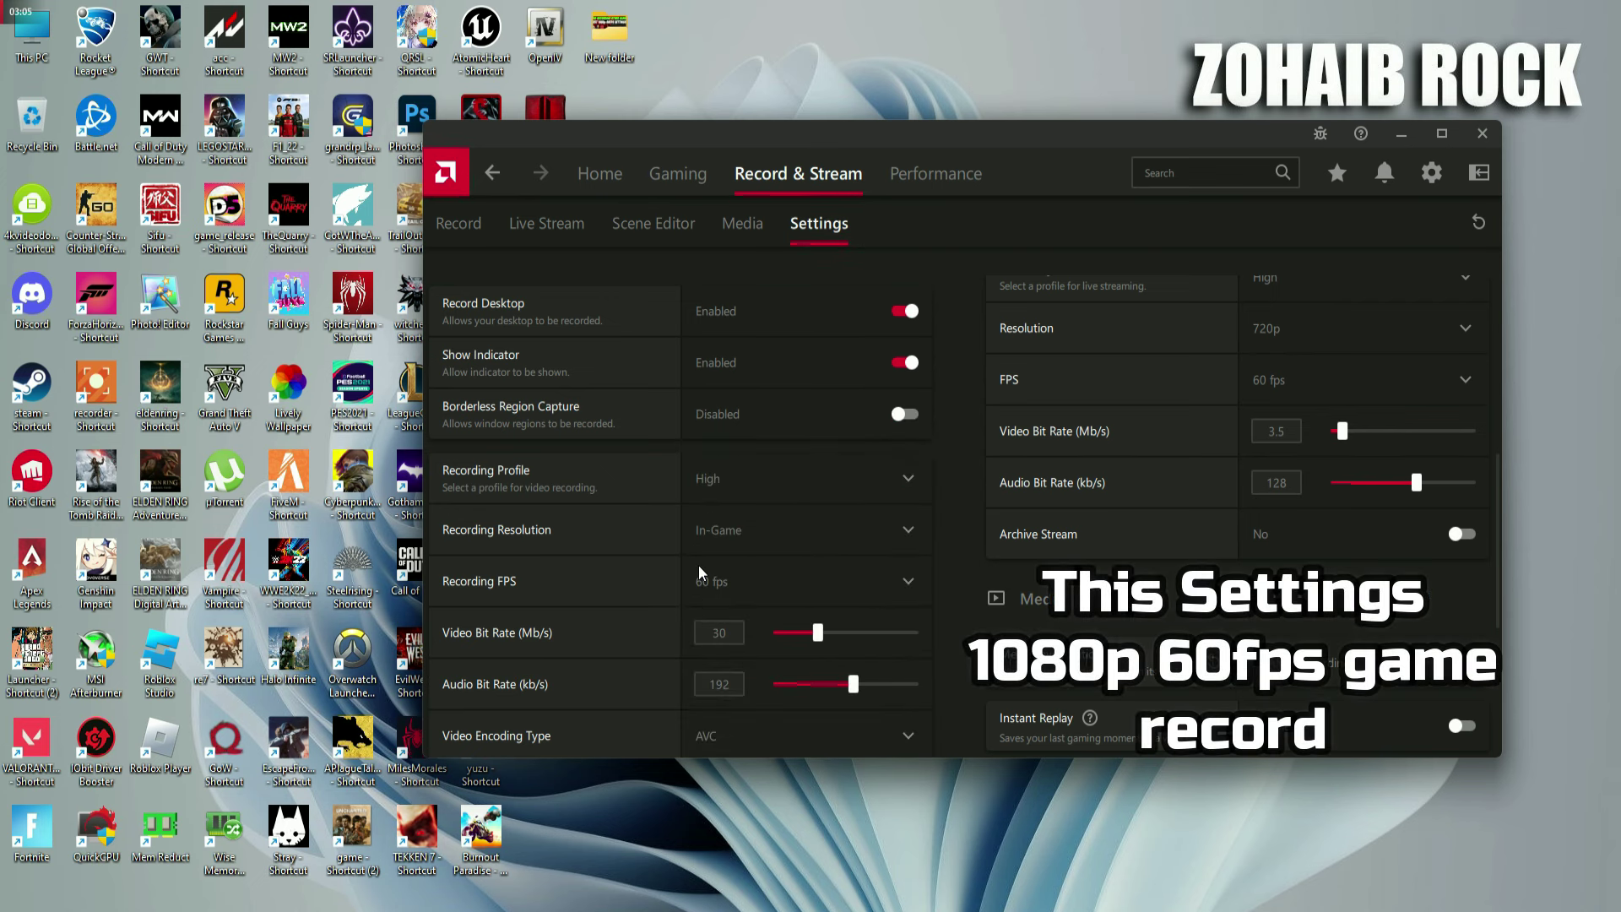
scroll(753, 589, down, 1)
scroll(866, 590, down, 1)
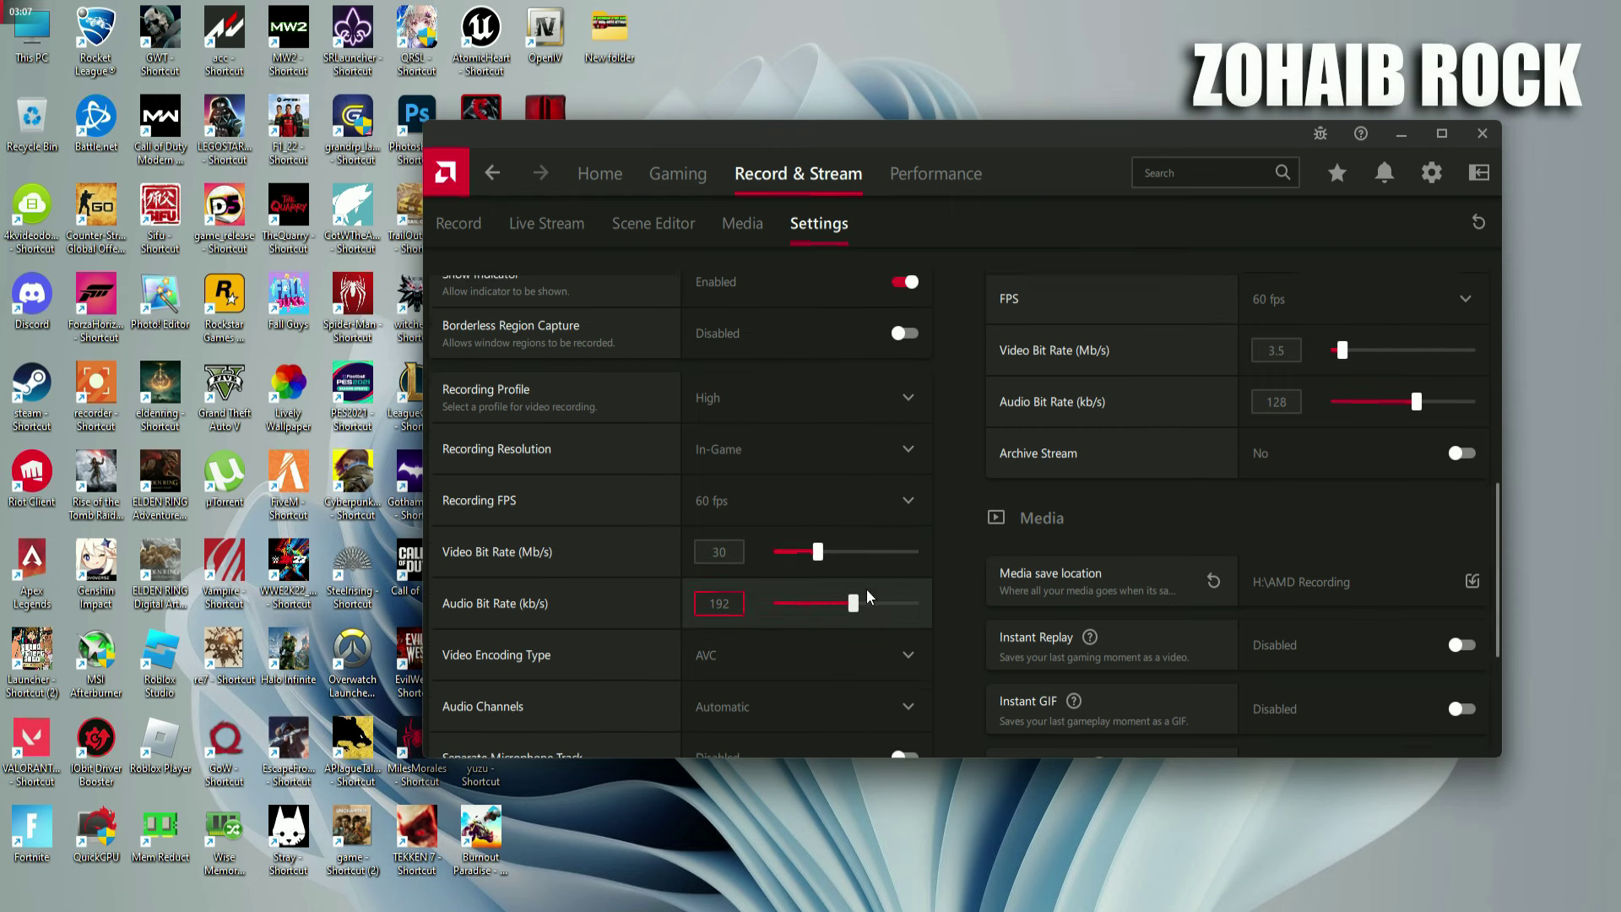
scroll(849, 668, down, 4)
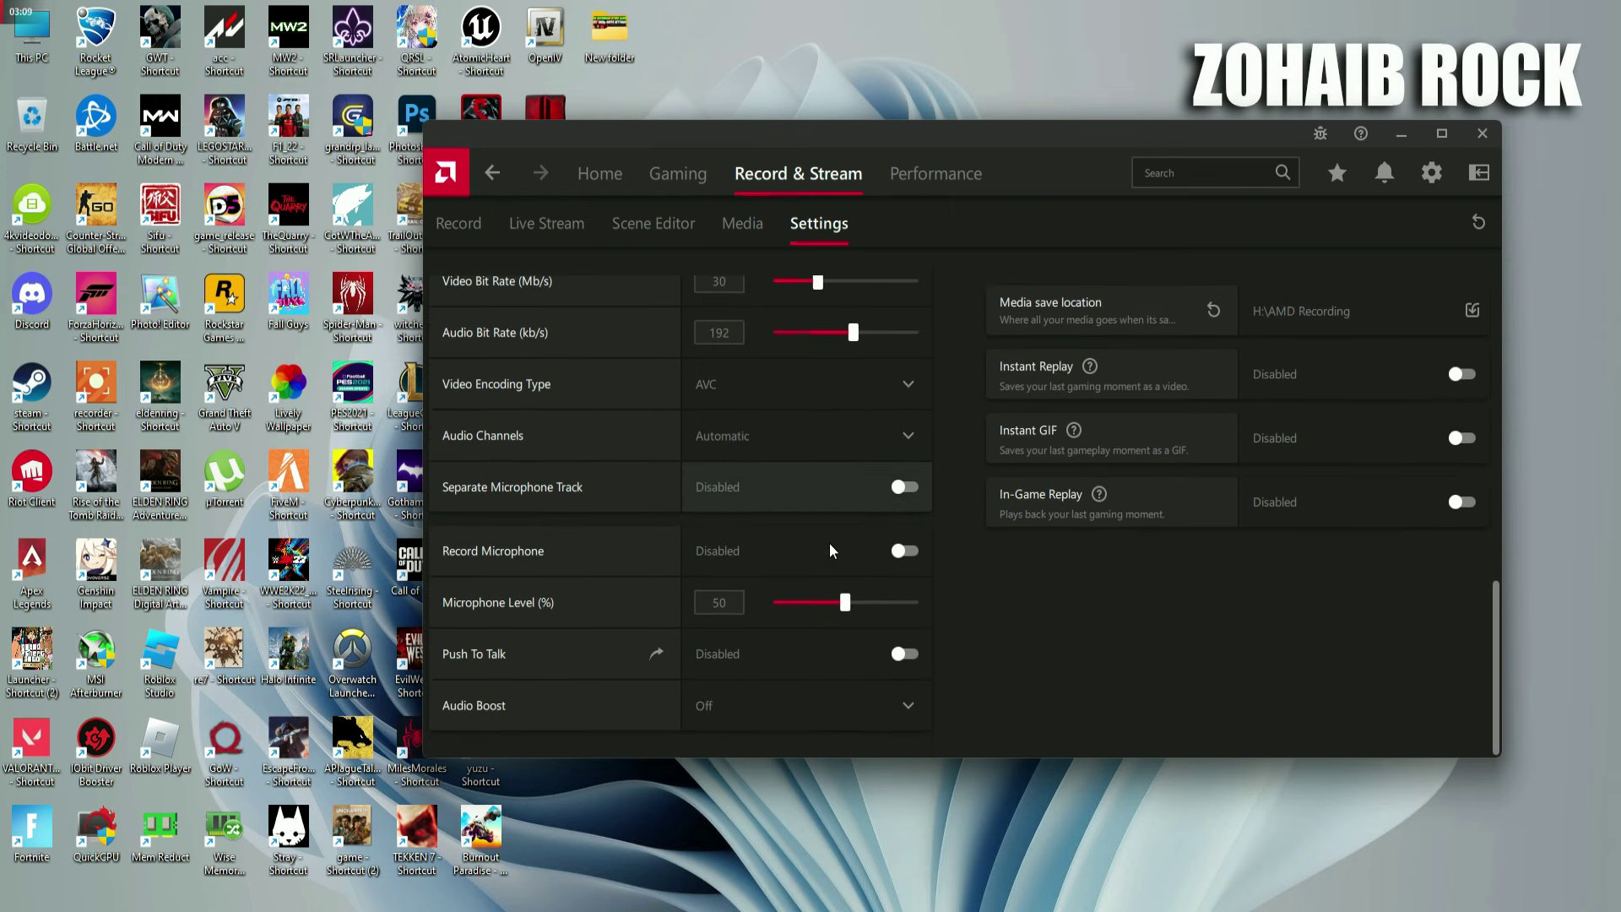
click(869, 553)
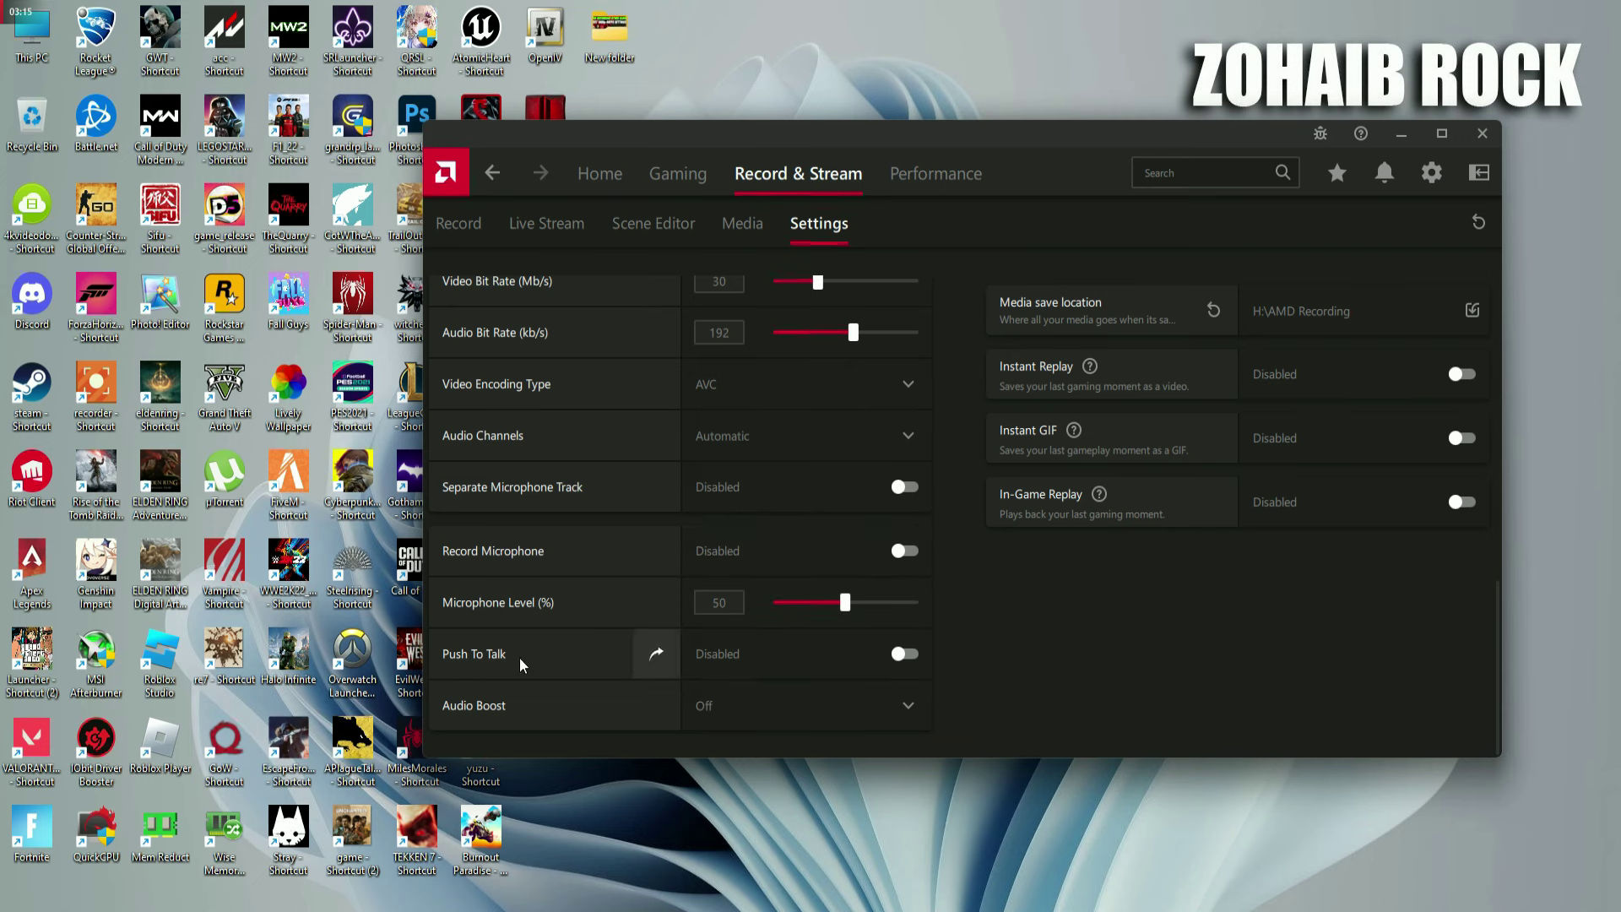
click(846, 655)
click(821, 545)
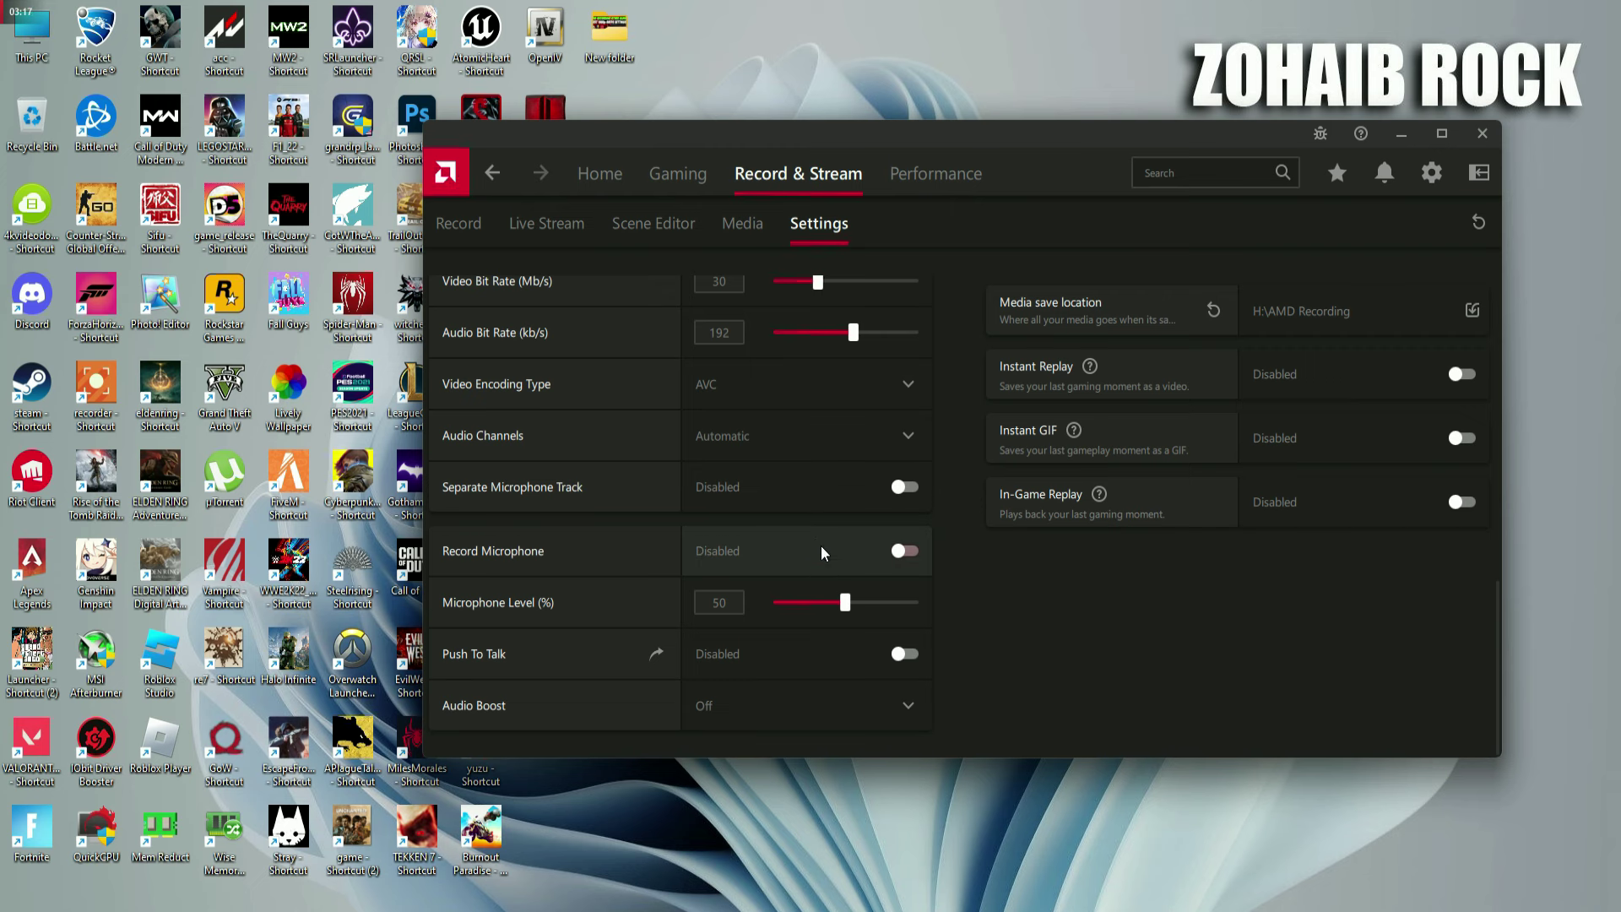
Step: Review the live streaming settings and the media options on the same settings page
scroll(971, 613, up, 5)
scroll(946, 601, up, 4)
scroll(934, 571, down, 6)
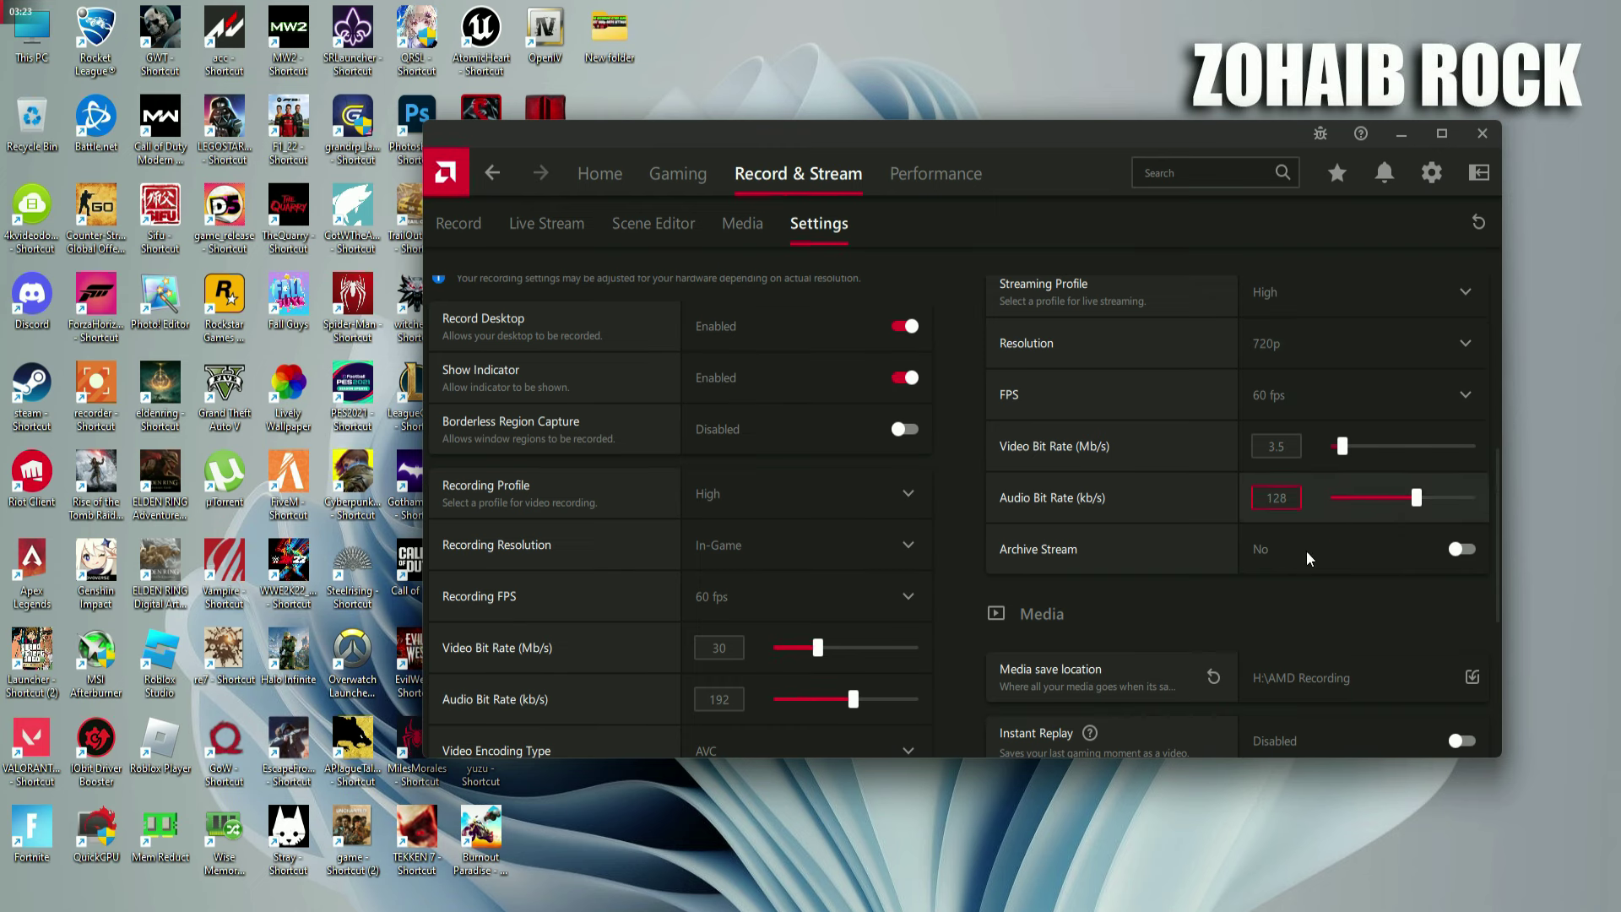
scroll(1233, 387, down, 4)
scroll(1208, 397, up, 1)
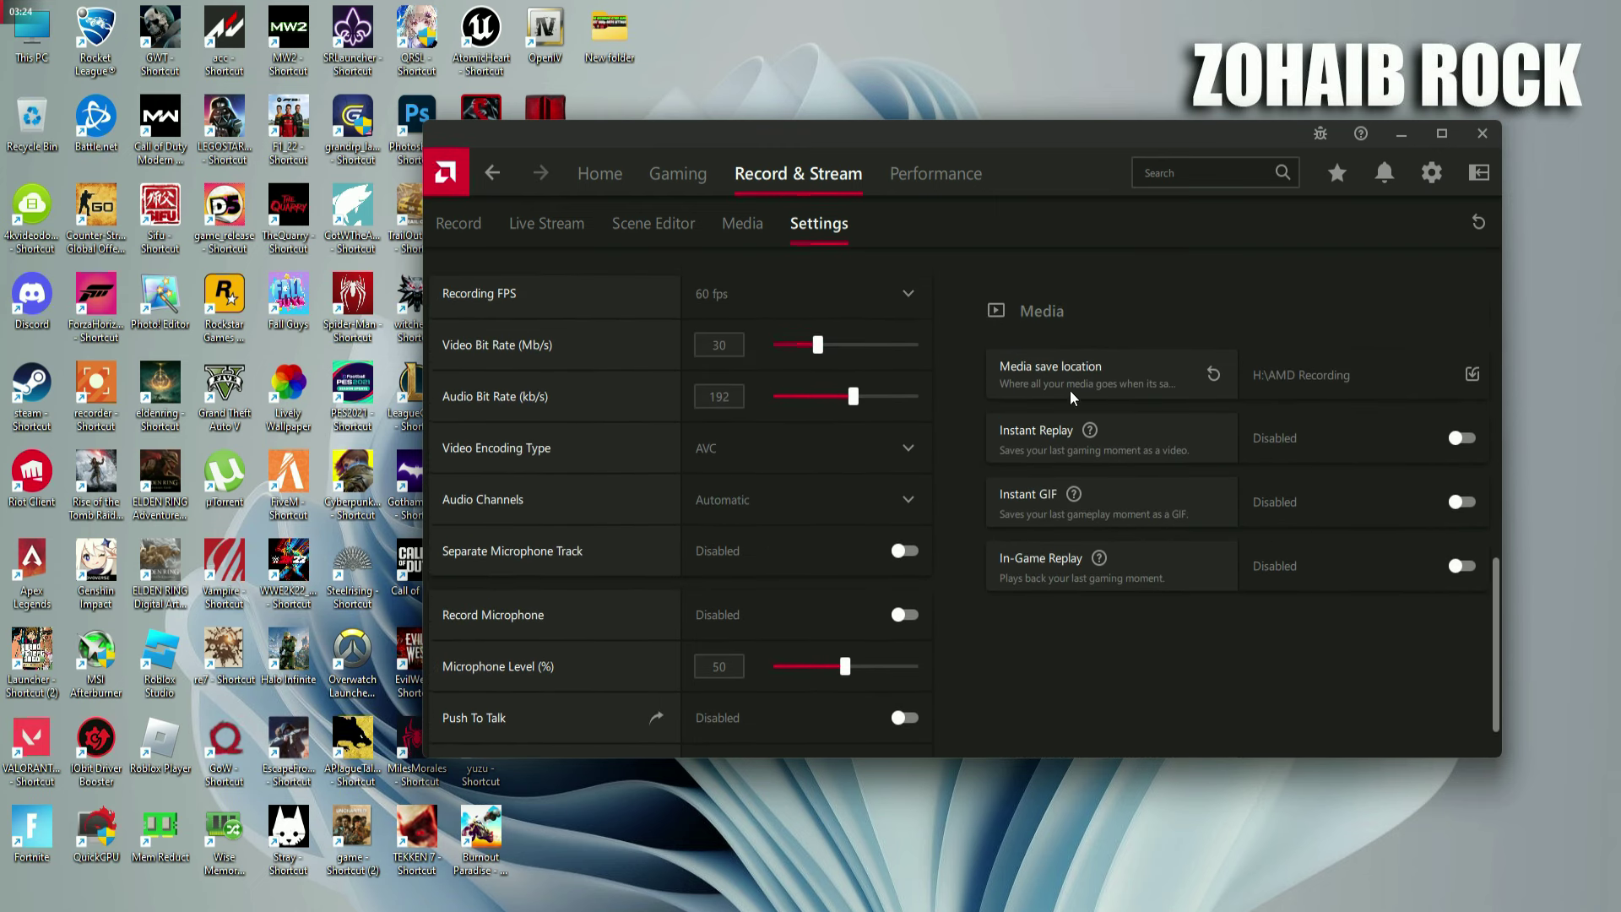
Step: Open and dismiss the folder selection for the media save location, and turn Instant Replay on and off again
click(1300, 375)
click(1081, 569)
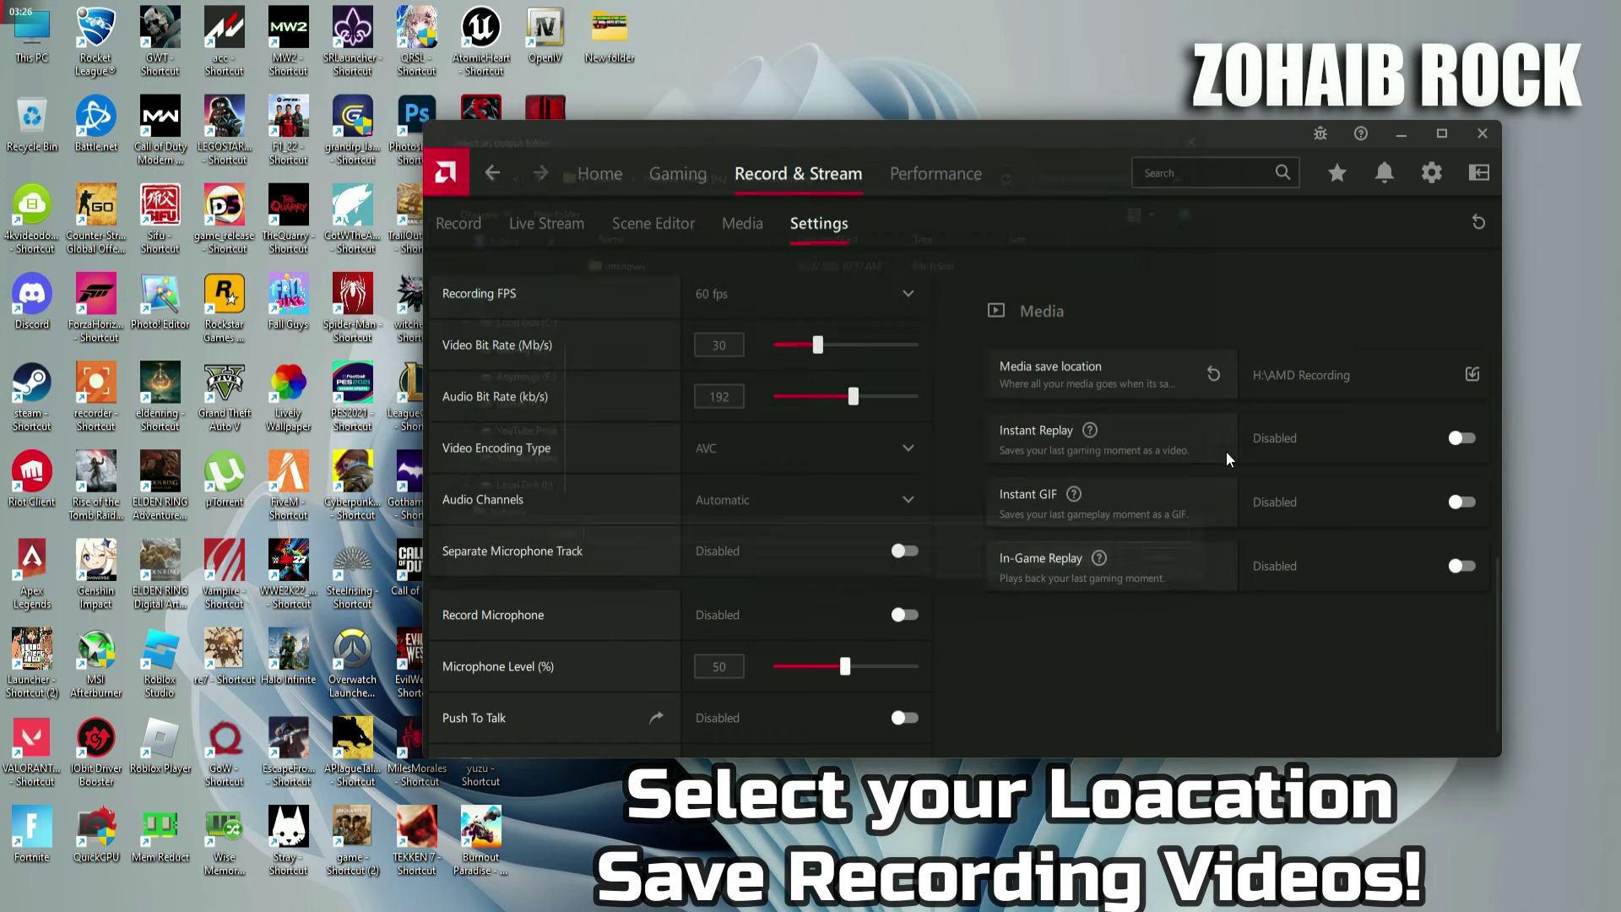
click(1316, 455)
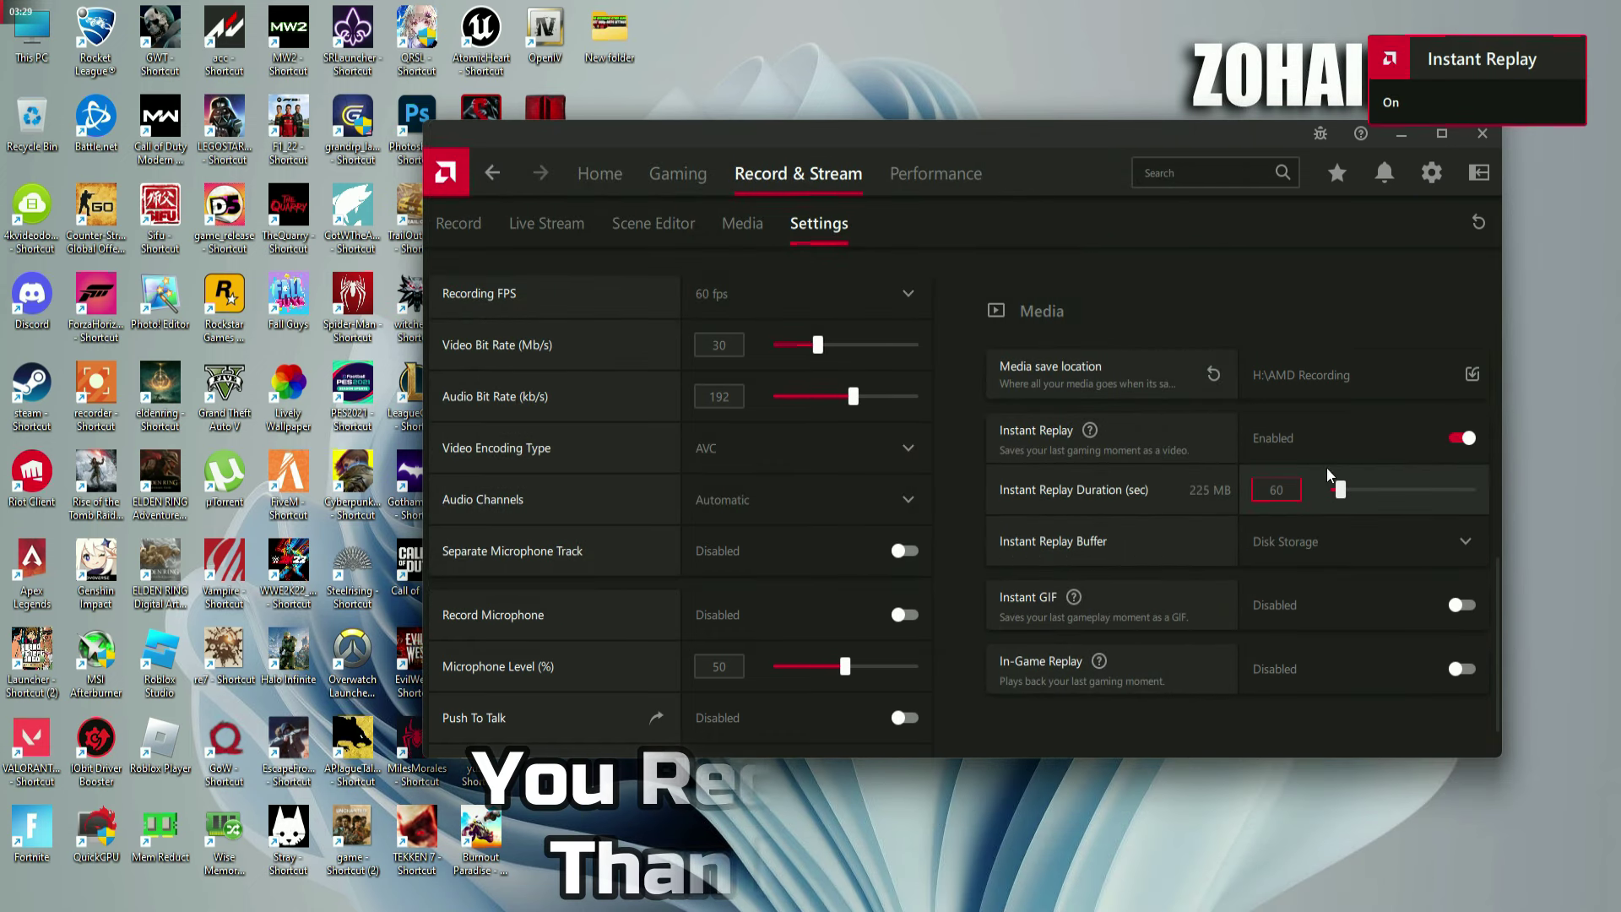
click(1390, 439)
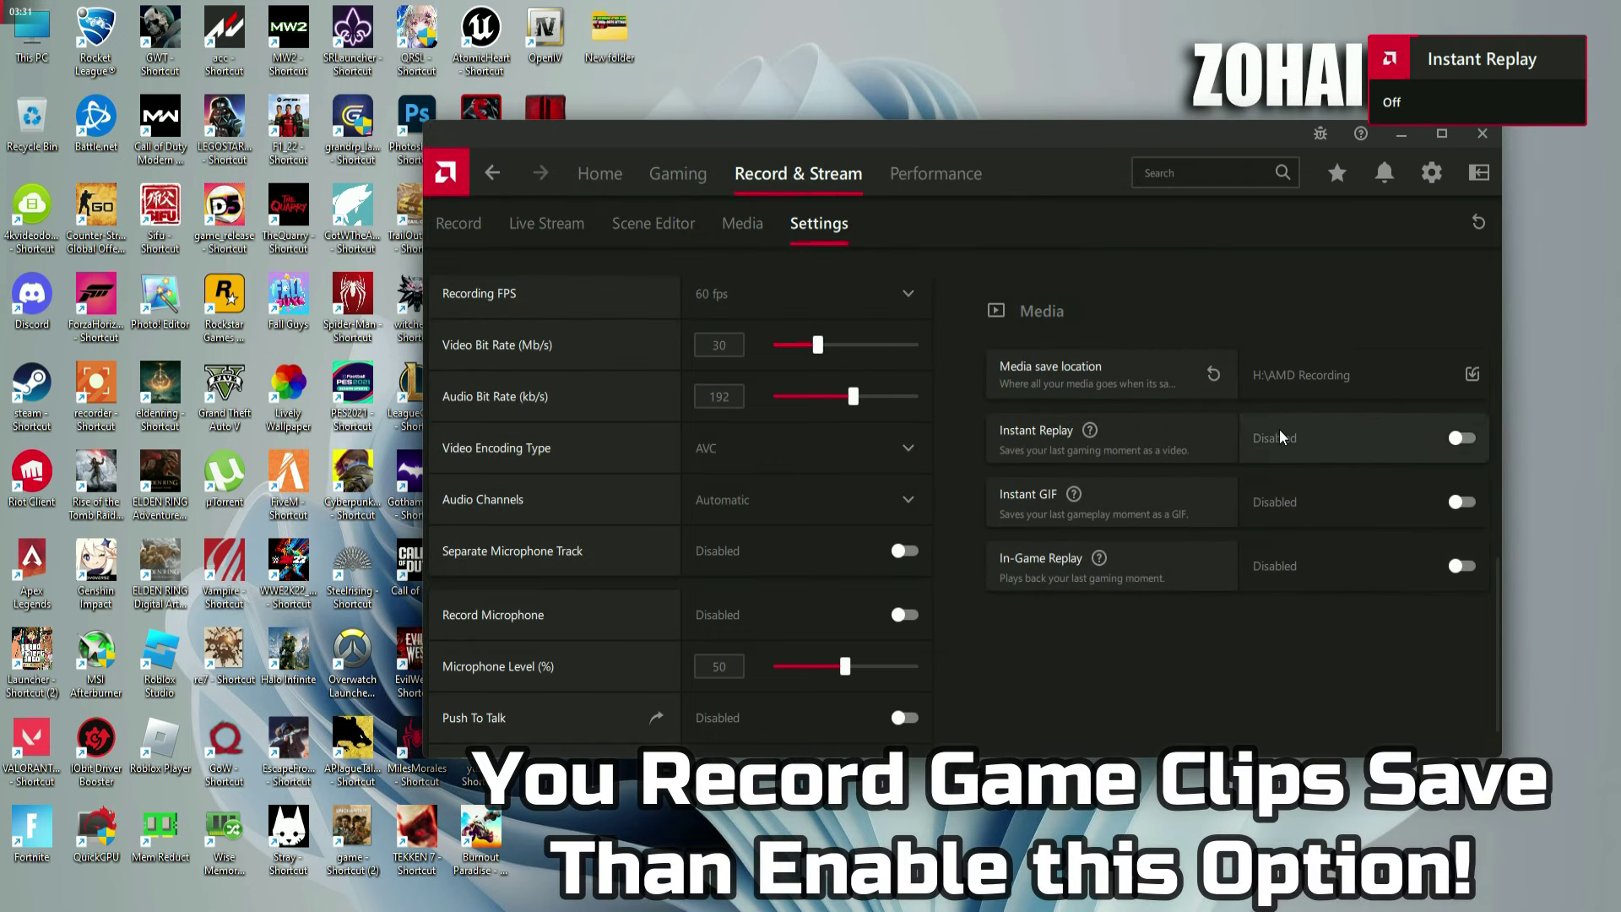
Step: Review the software's general settings: system information, video profiles and the full hotkey list
click(1432, 173)
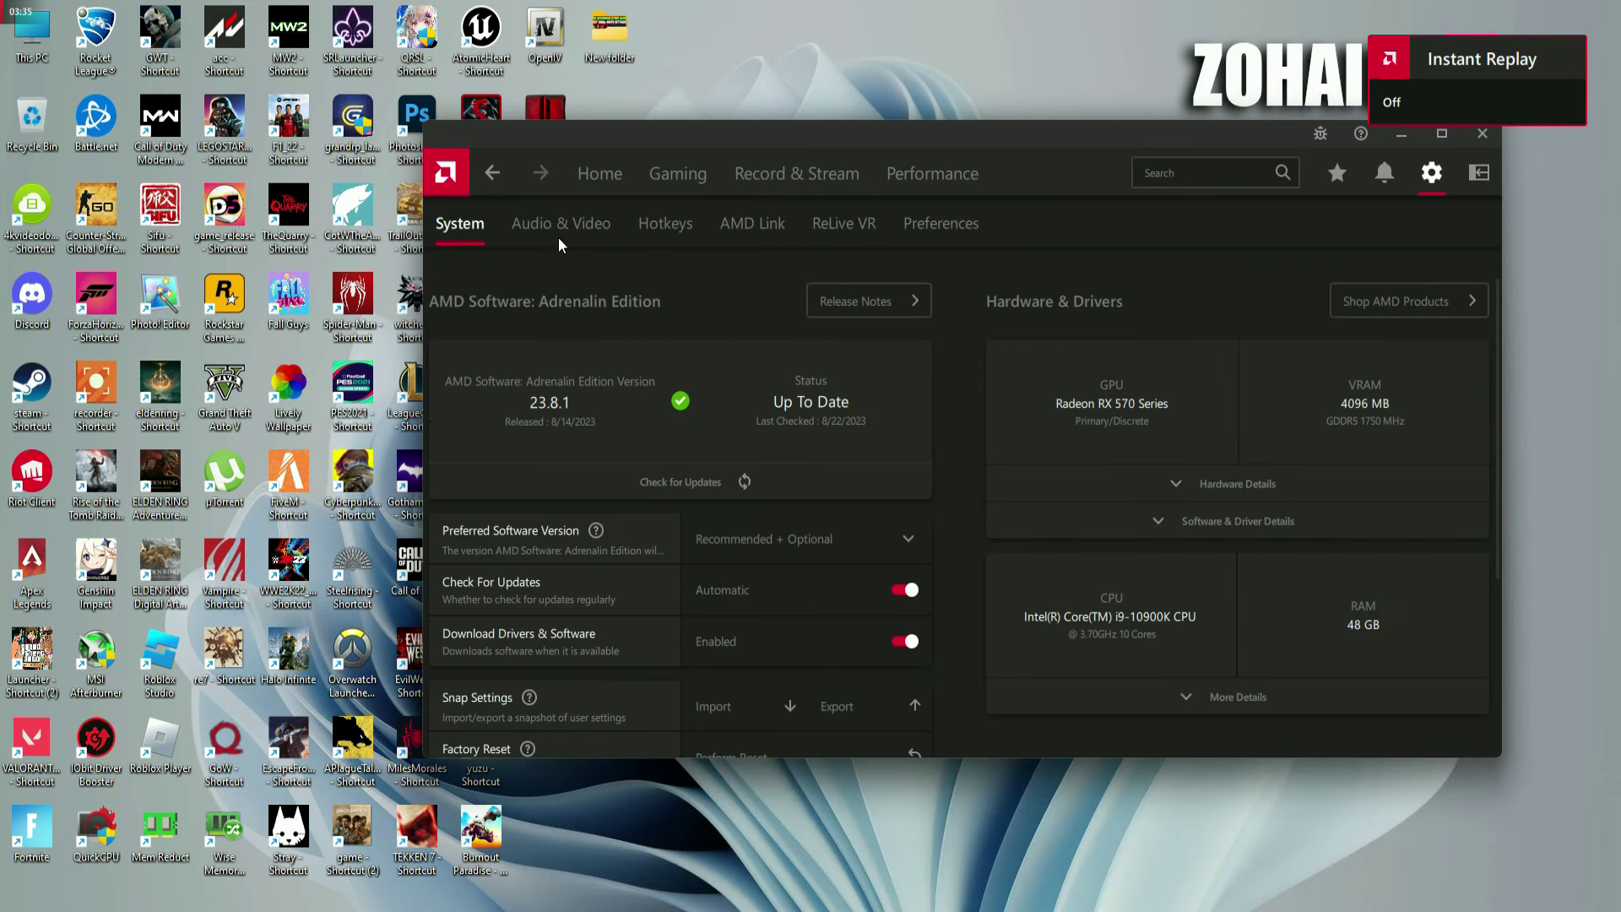
click(561, 235)
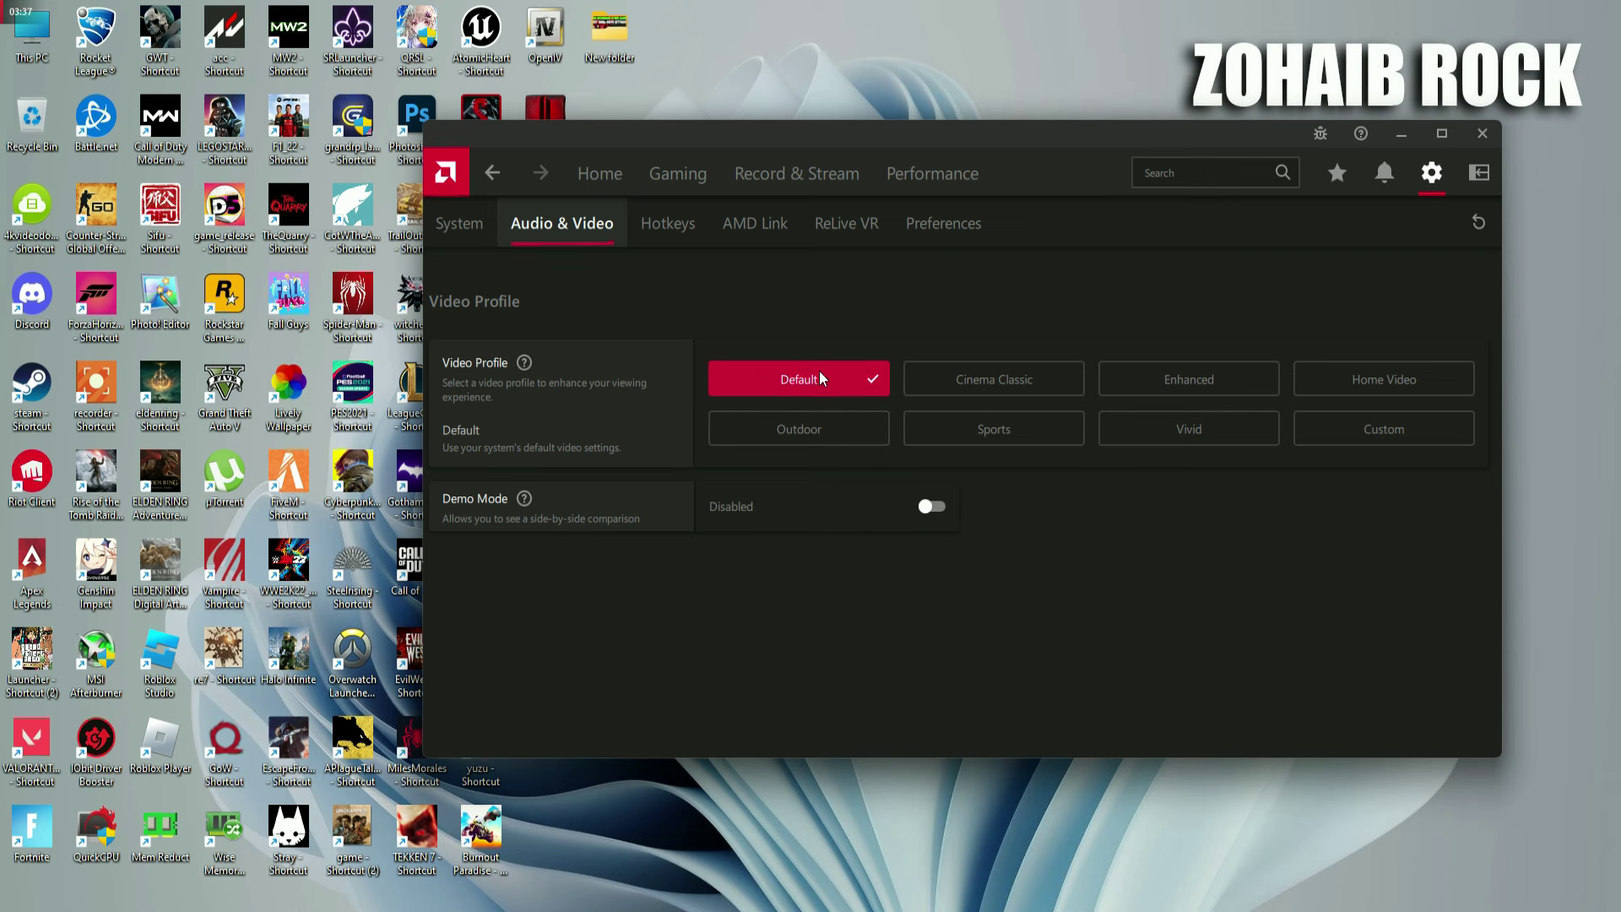
click(672, 240)
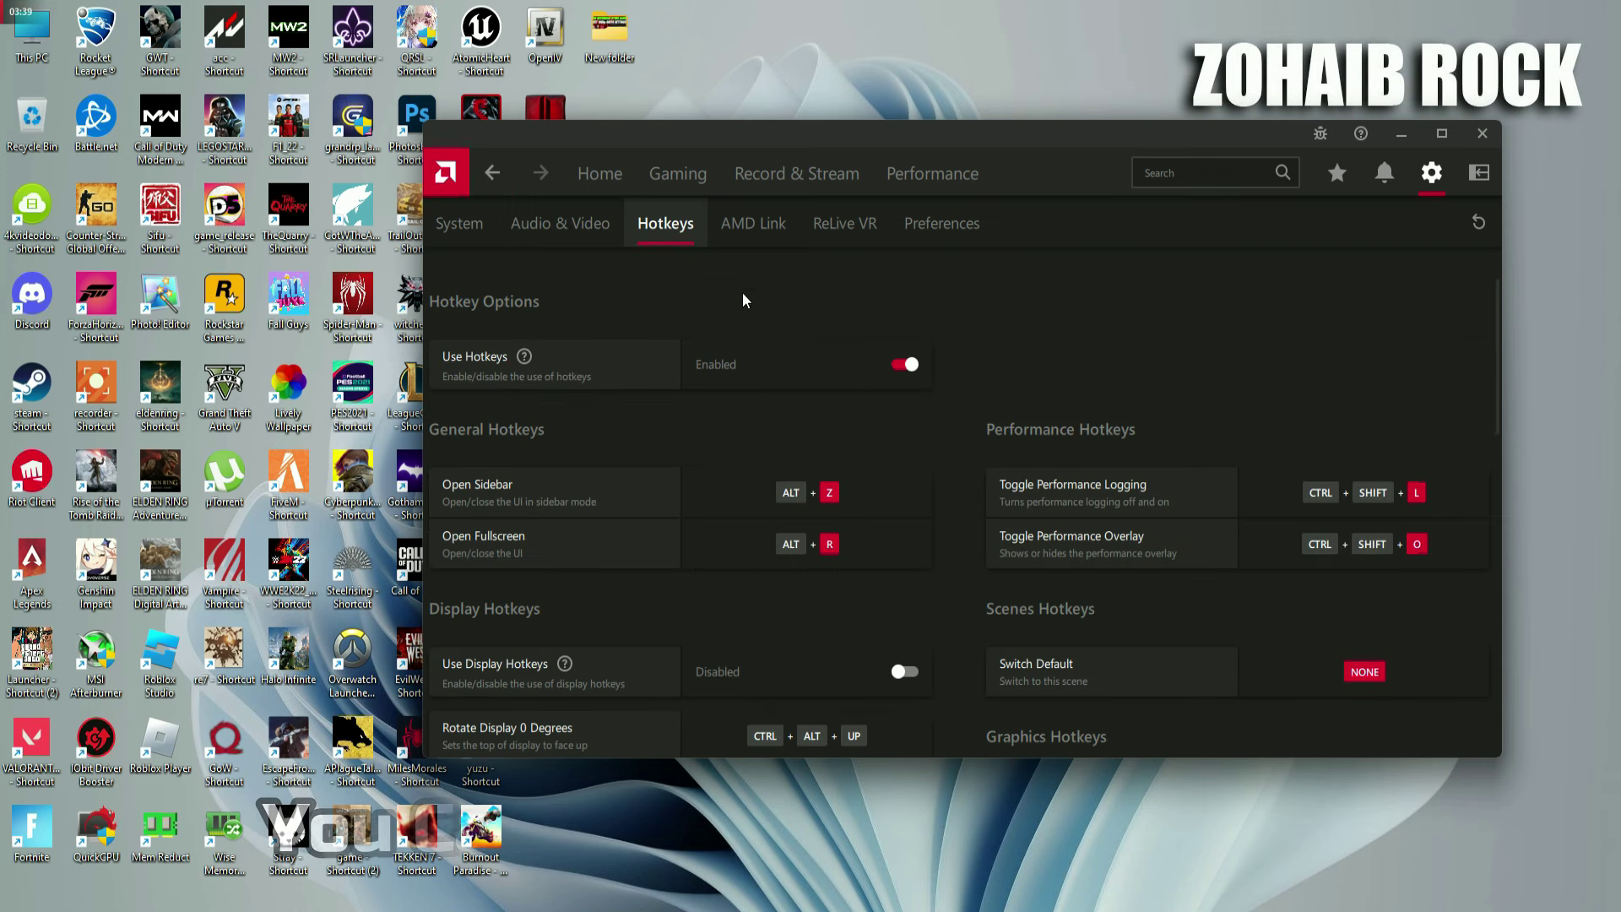
scroll(823, 629, down, 15)
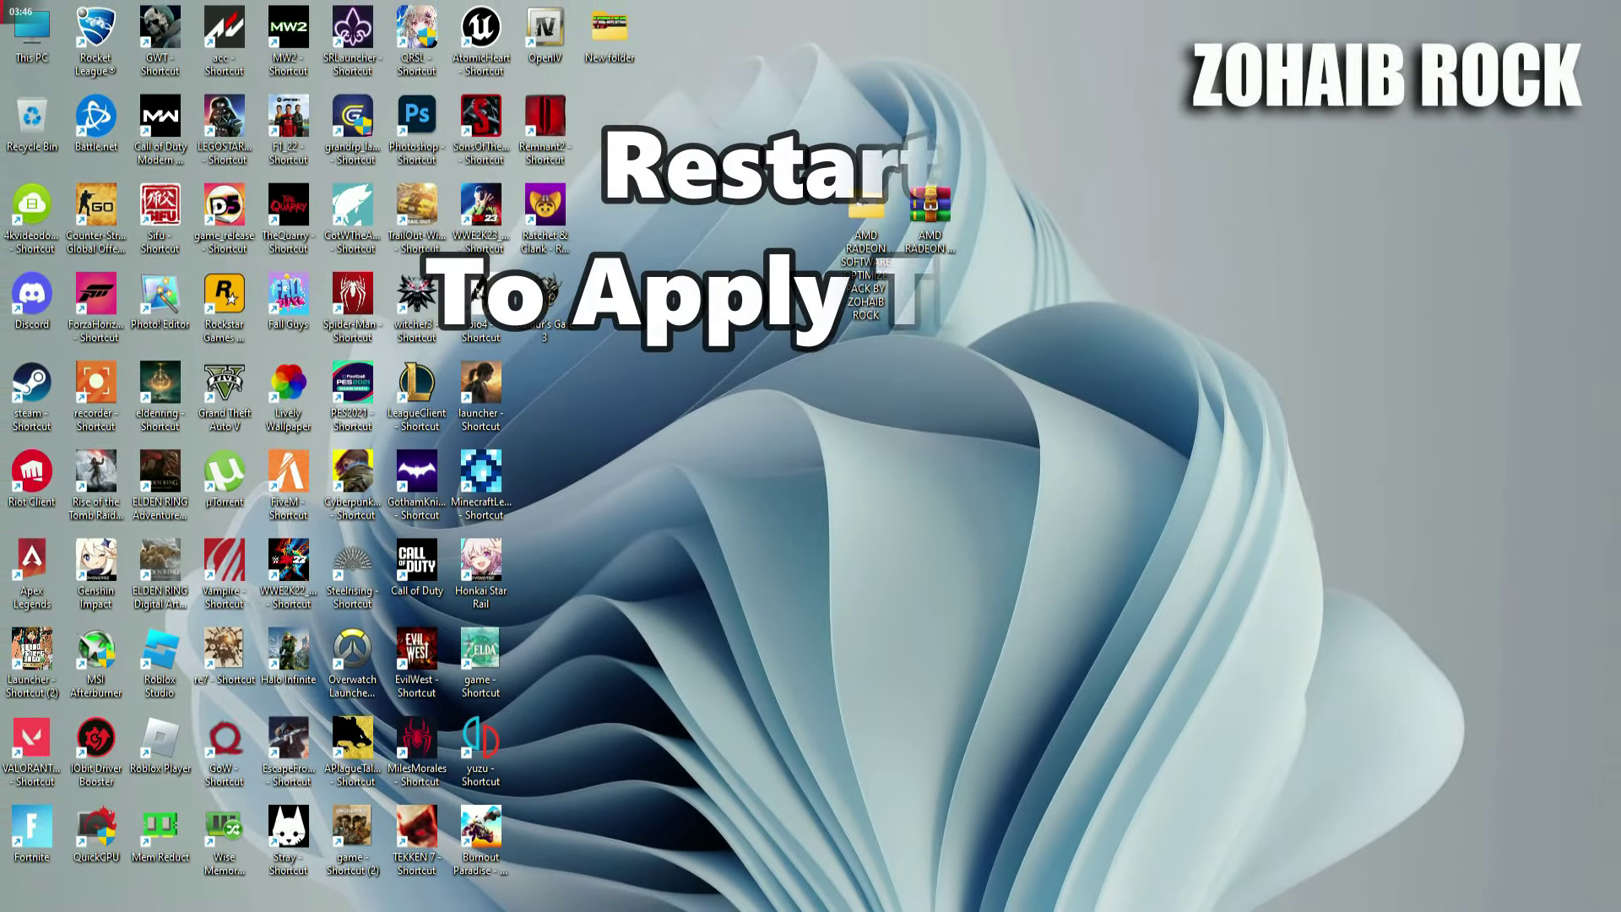
Step: Open the Windows power options to restart the PC
key(super)
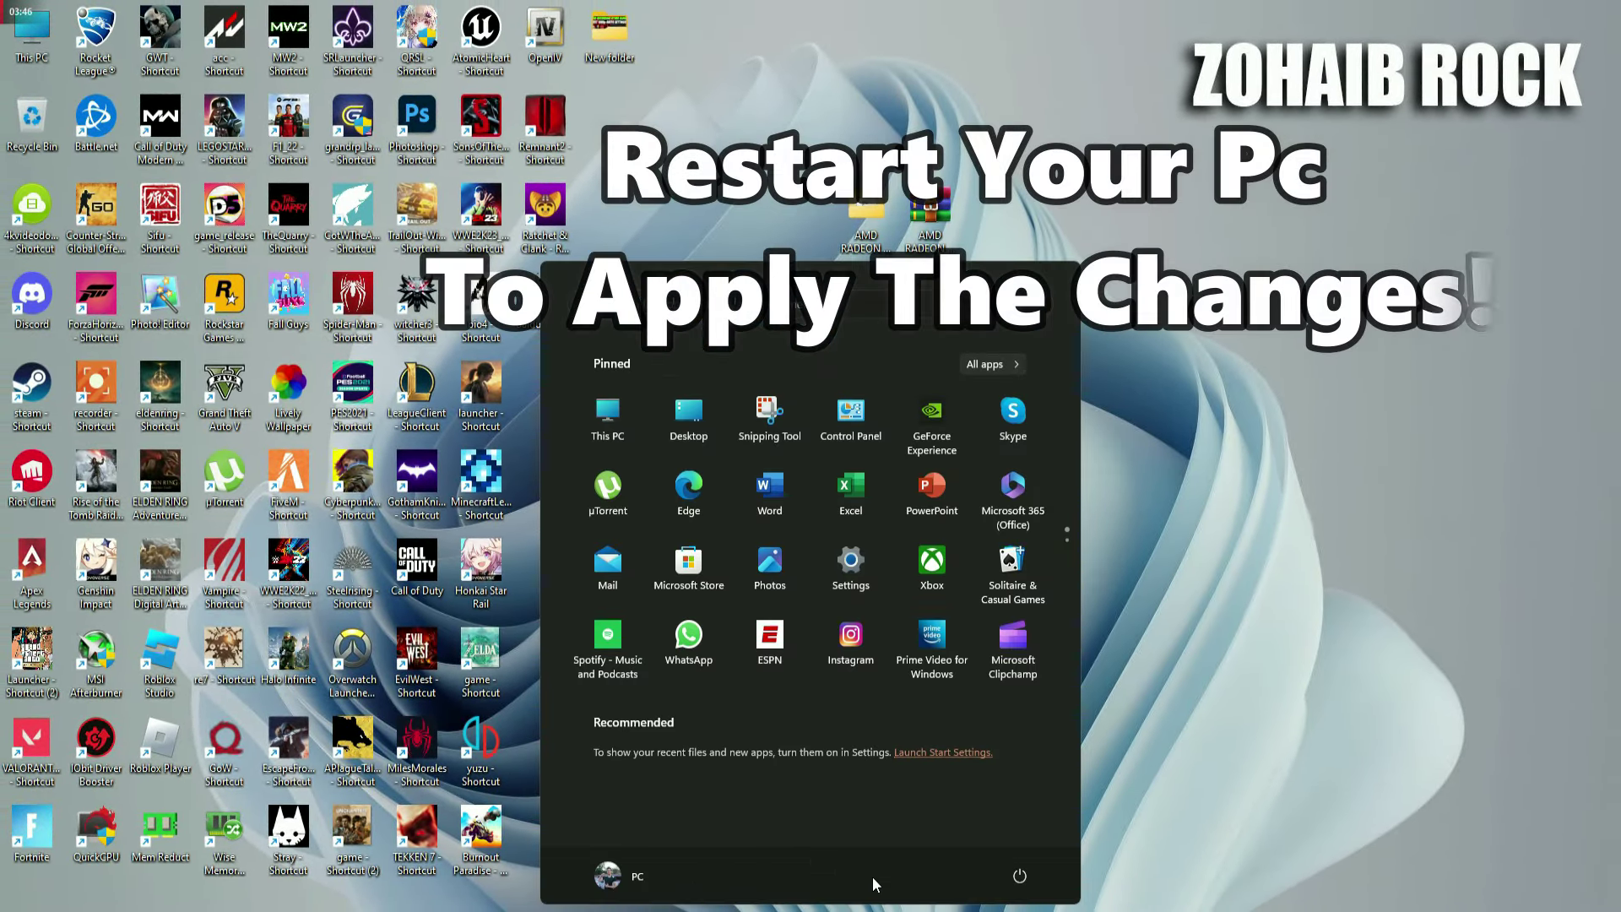
click(1007, 880)
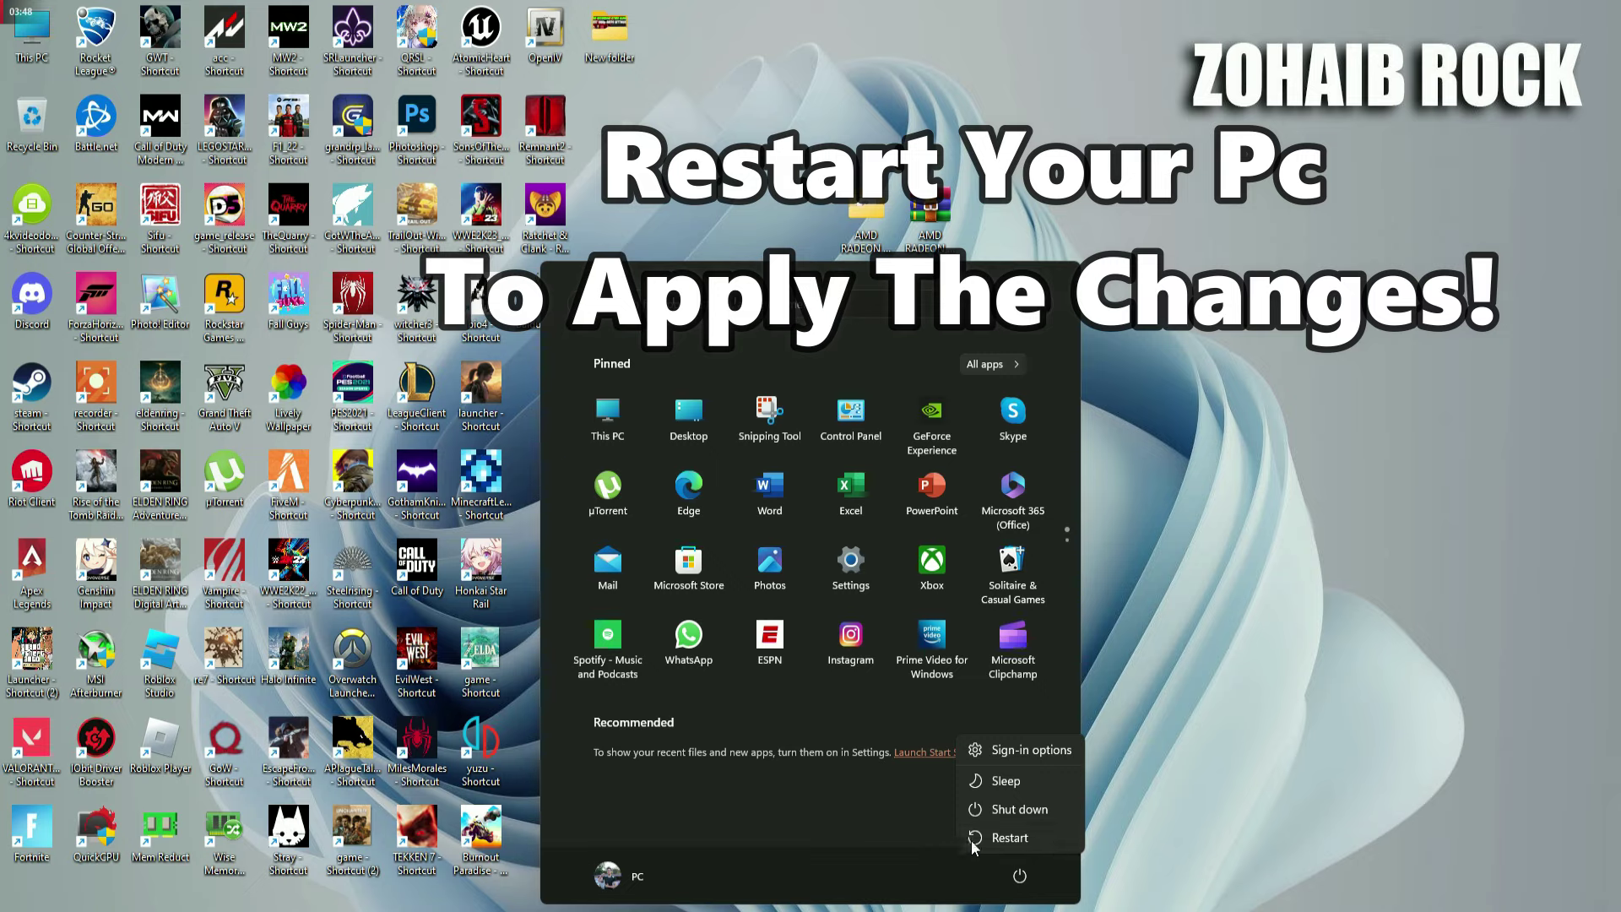